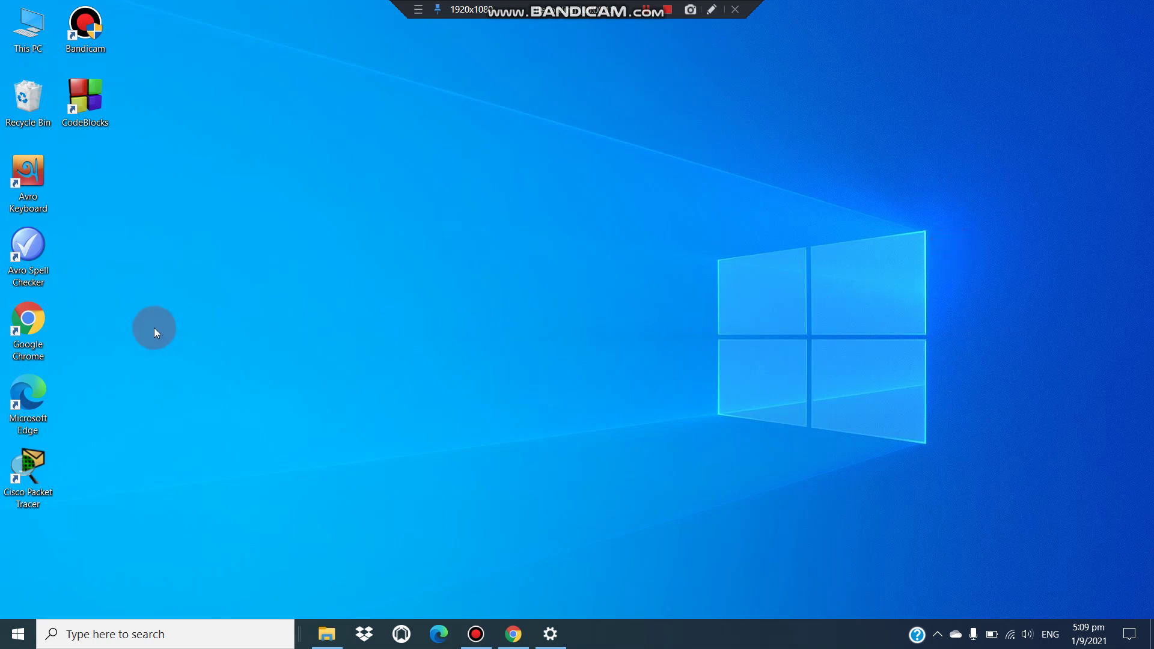
# - Open Google Chrome and search for "python download for windows"
pyautogui.doubleClick(35, 328)
pyautogui.click(743, 24)
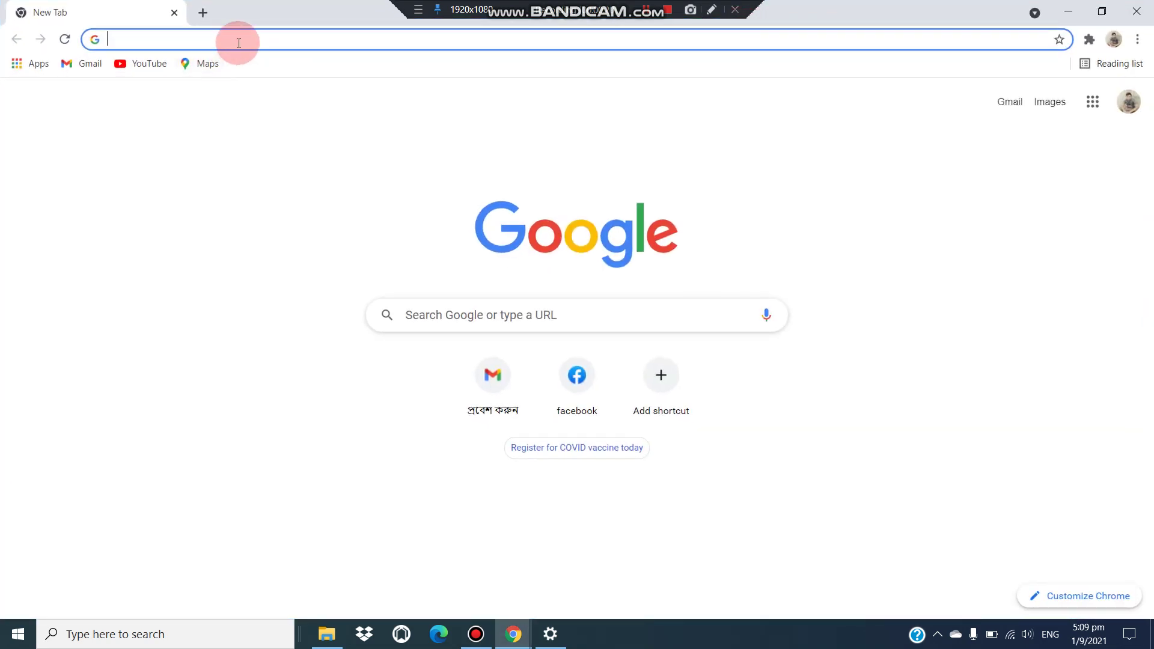
pyautogui.write('pyth')
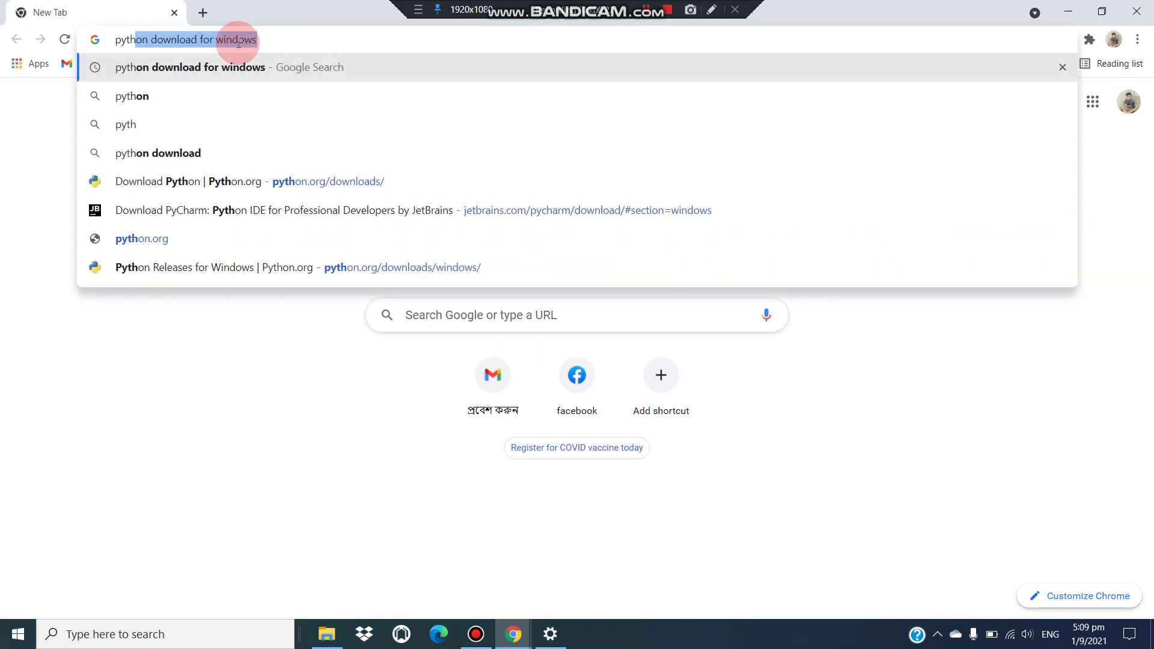
pyautogui.write('on')
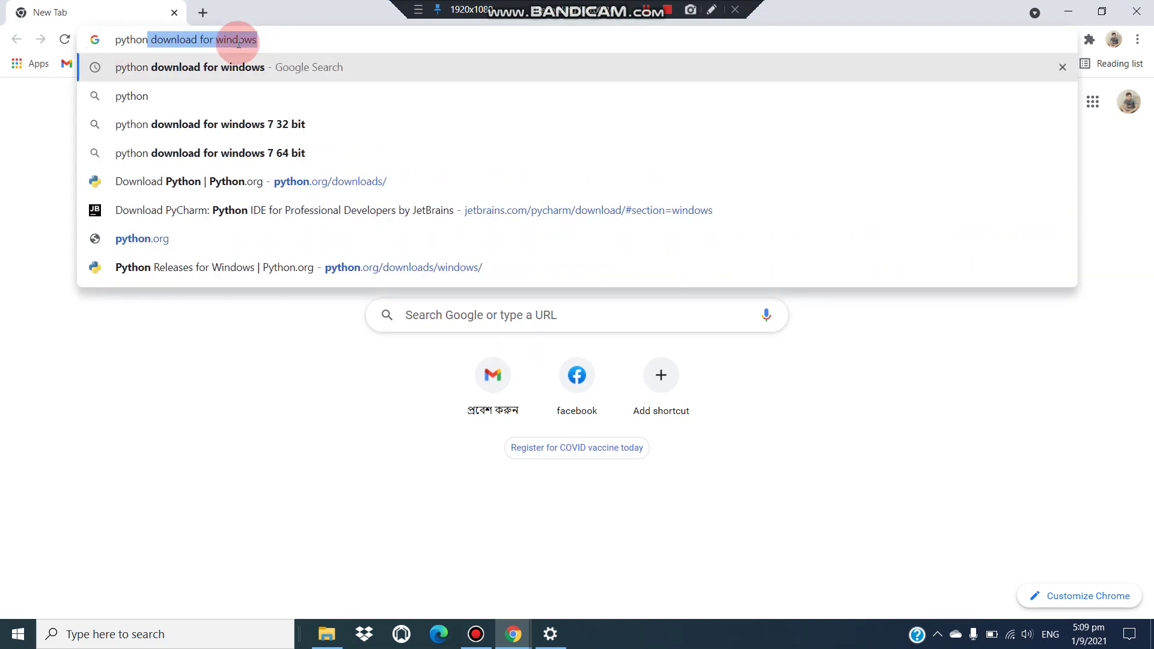
pyautogui.click(238, 41)
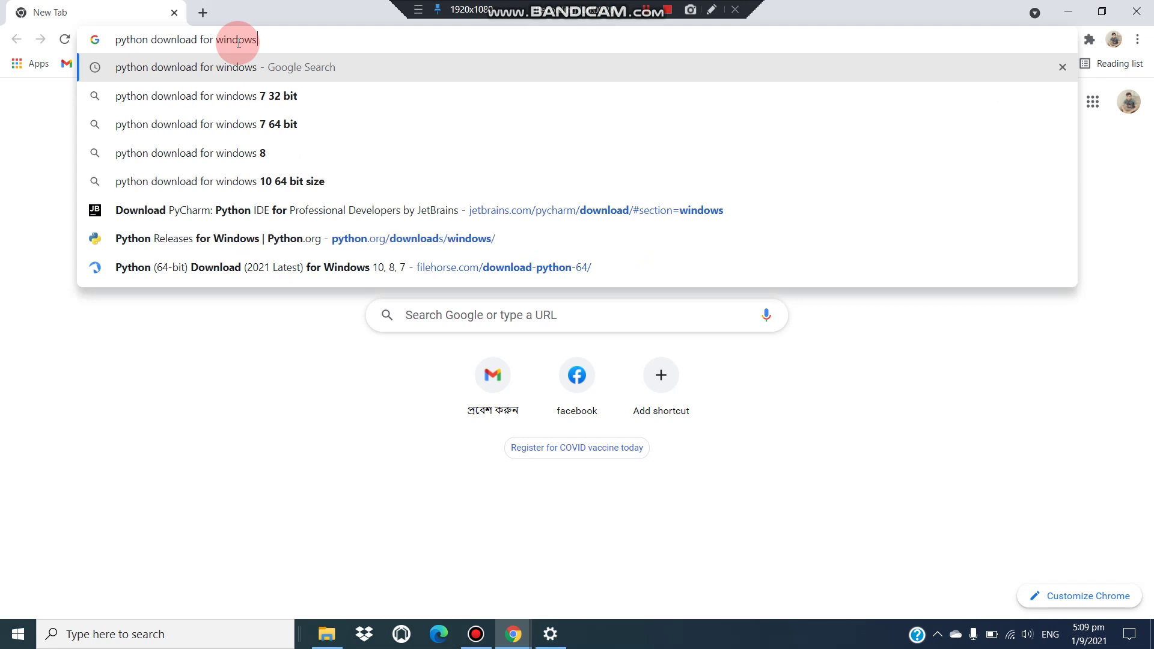
pyautogui.press('Return')
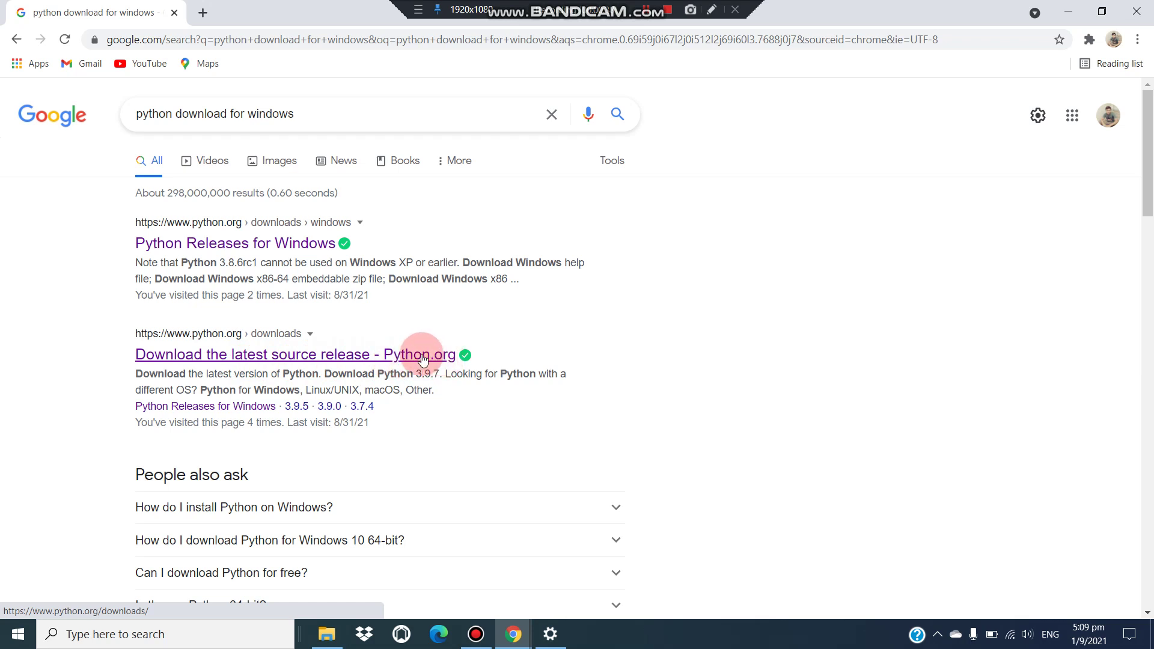
# - Open the python.org downloads page from the search results and download the Python 3.9.7 installer for Windows
pyautogui.click(258, 357)
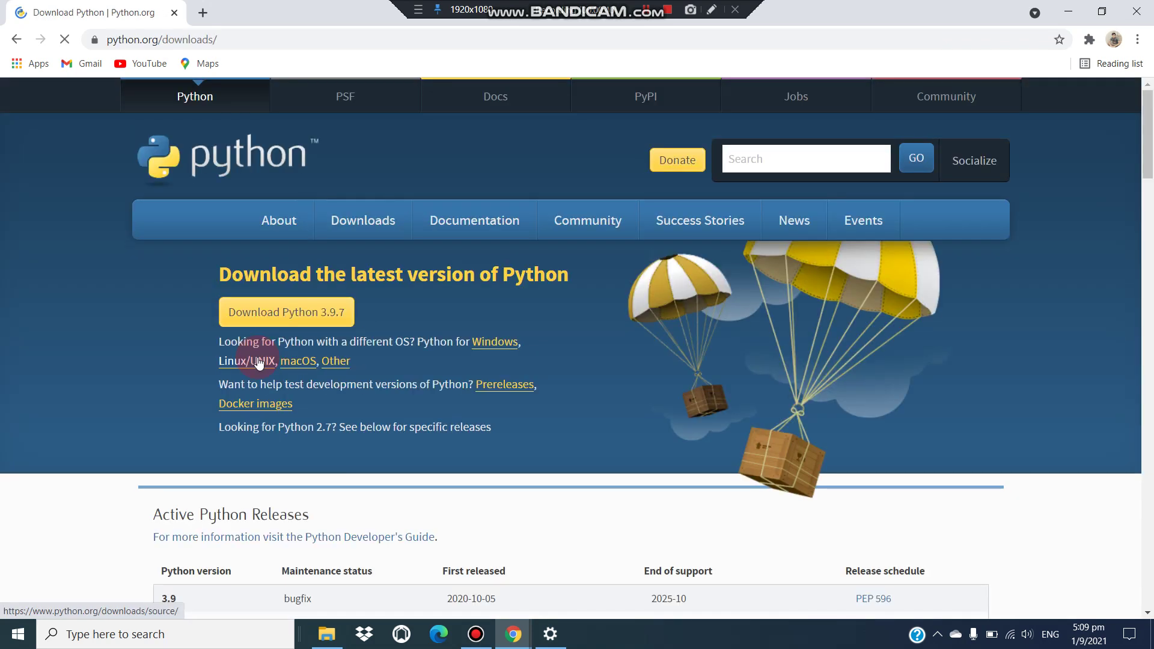
pyautogui.moveTo(503, 234)
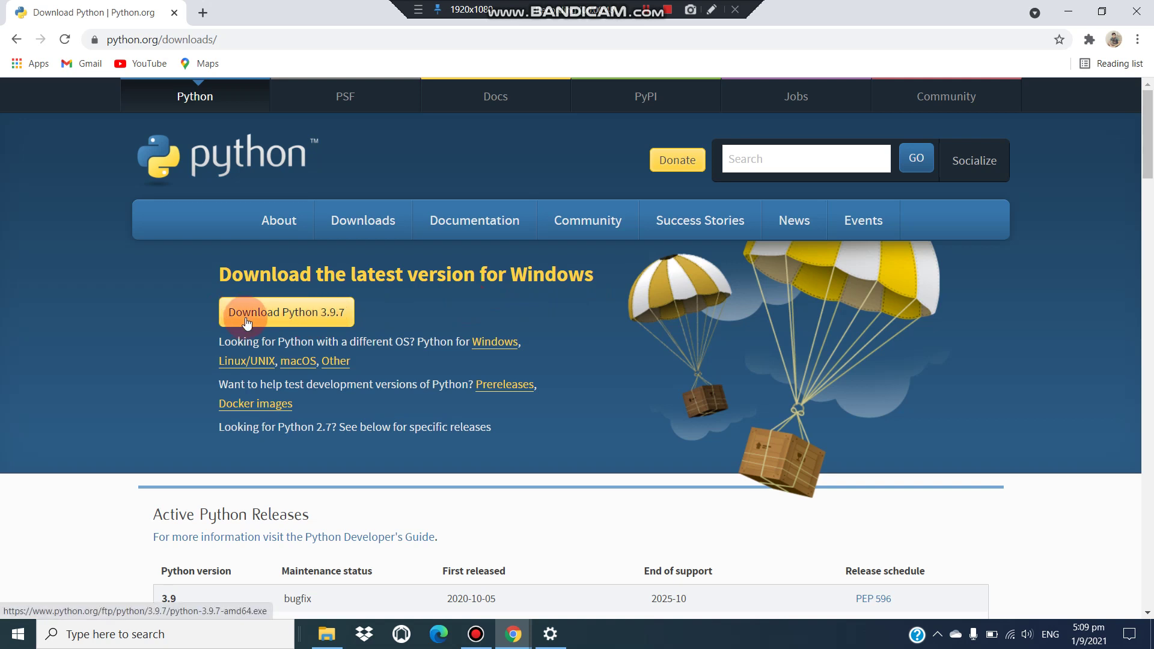
pyautogui.click(325, 320)
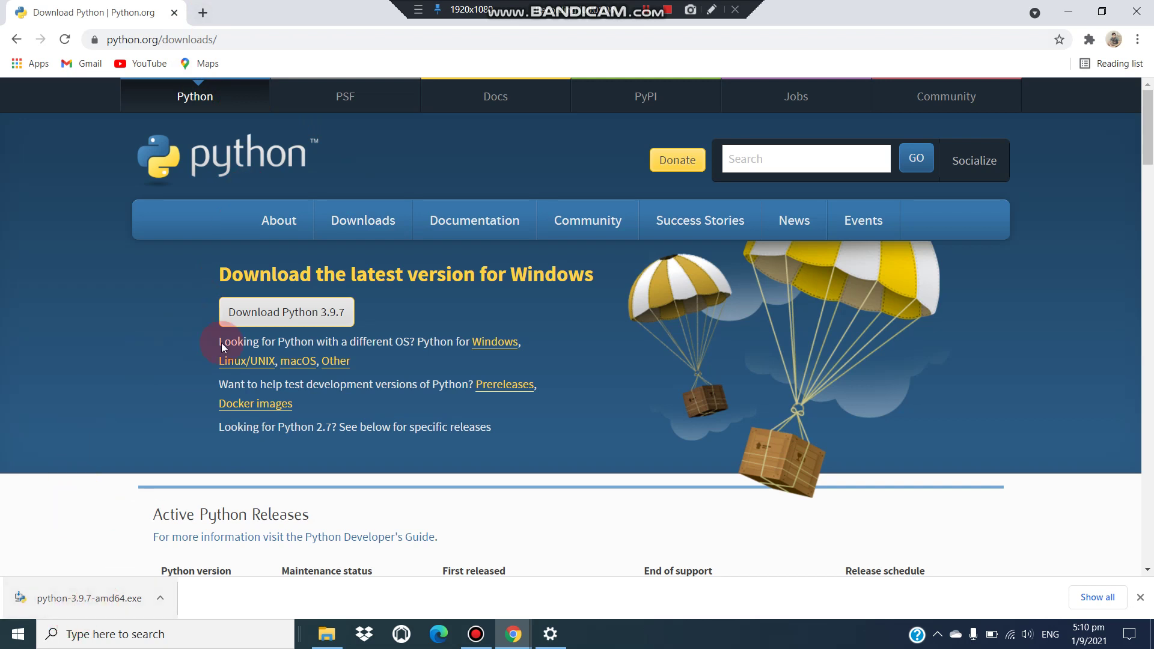
# - Search for "pycharm download for windows" in a new browser tab
pyautogui.click(204, 12)
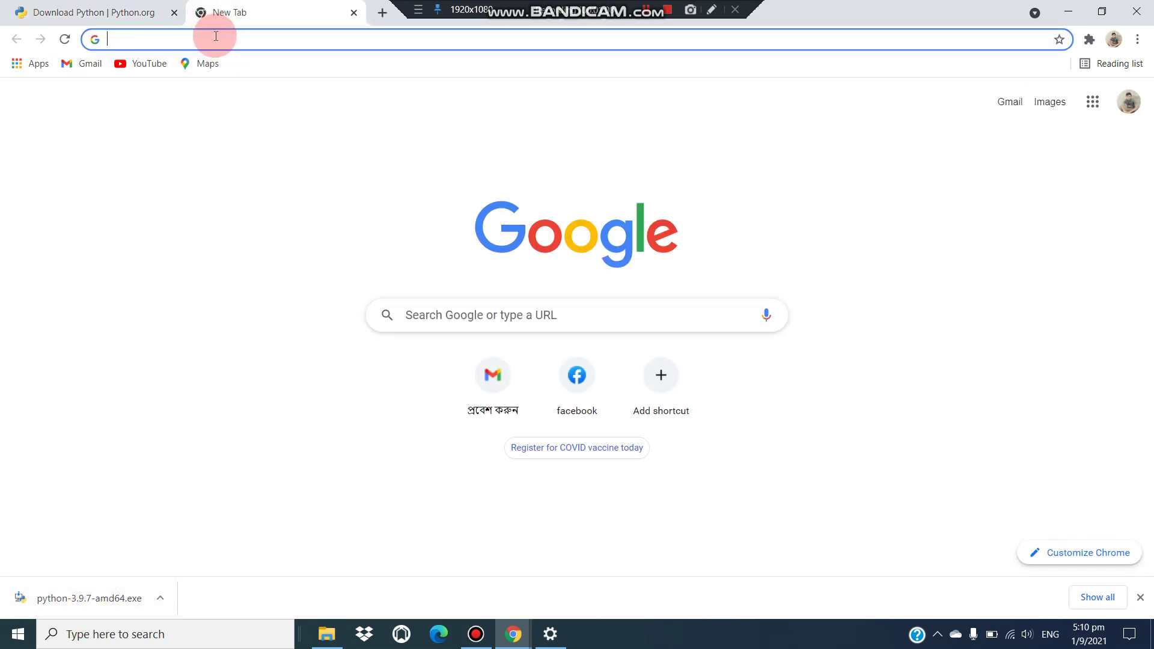
pyautogui.write('py')
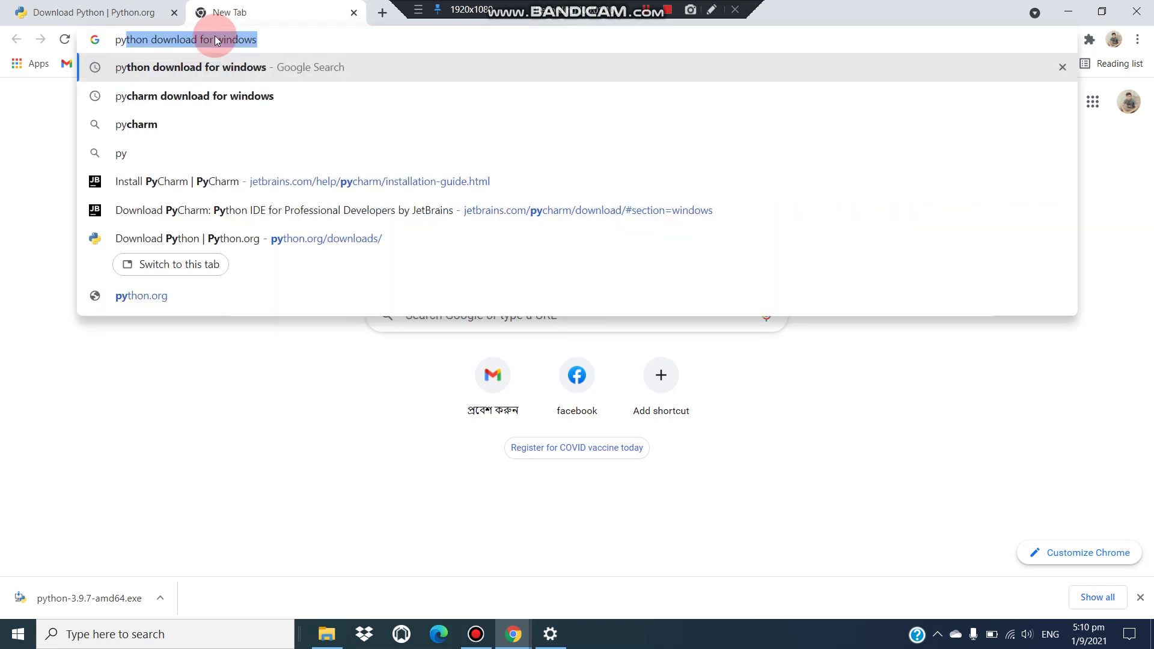
pyautogui.write('charm')
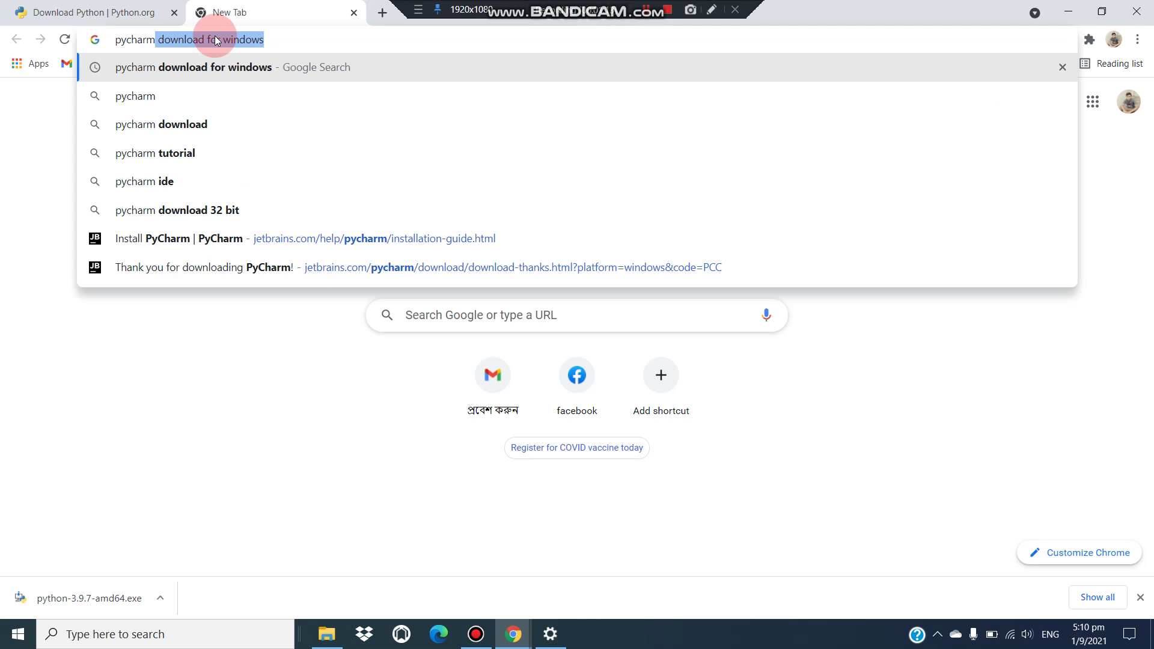
pyautogui.press('Right')
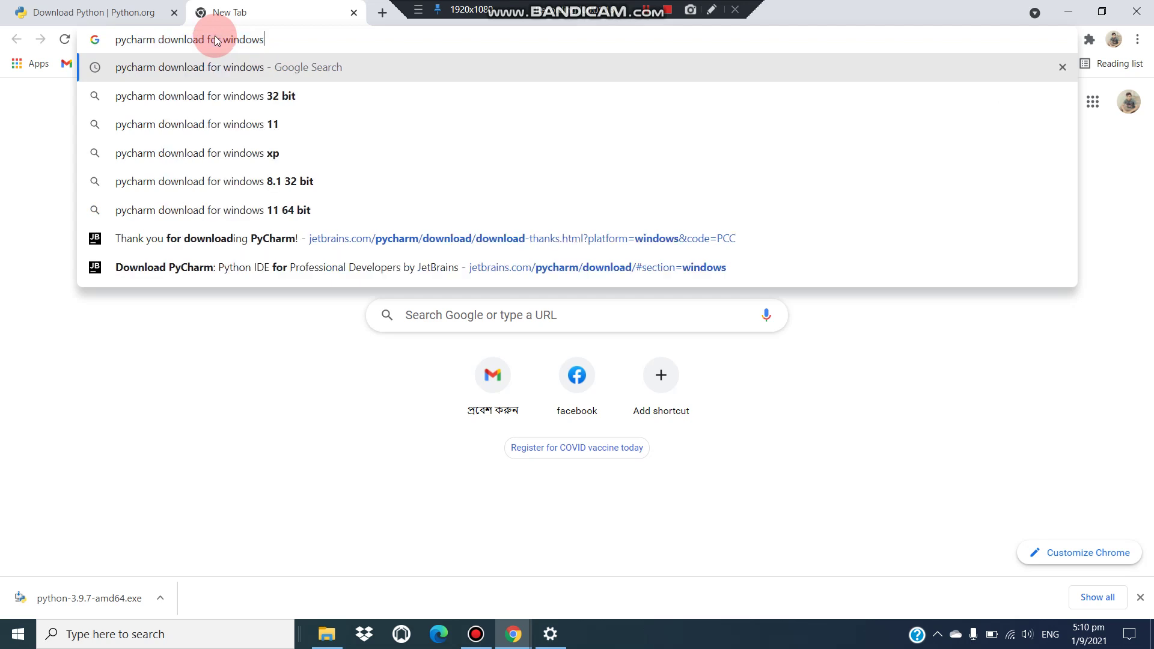
pyautogui.press('Return')
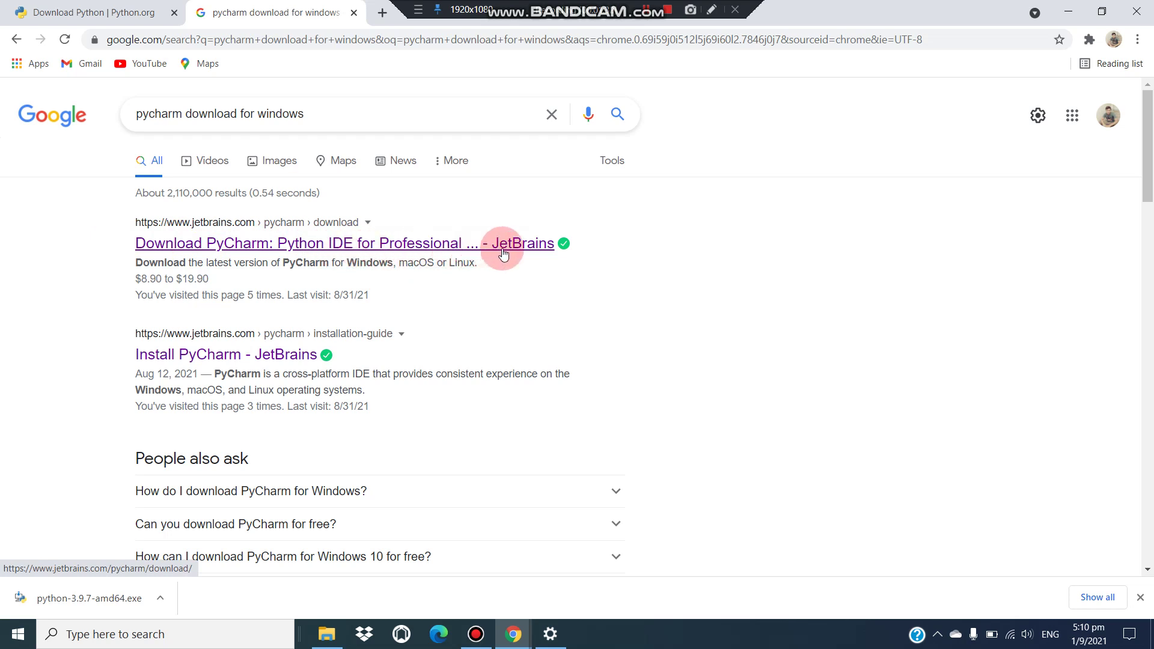
# - Download the Windows Community edition of PyCharm from the JetBrains download page, and close the browser
pyautogui.click(323, 247)
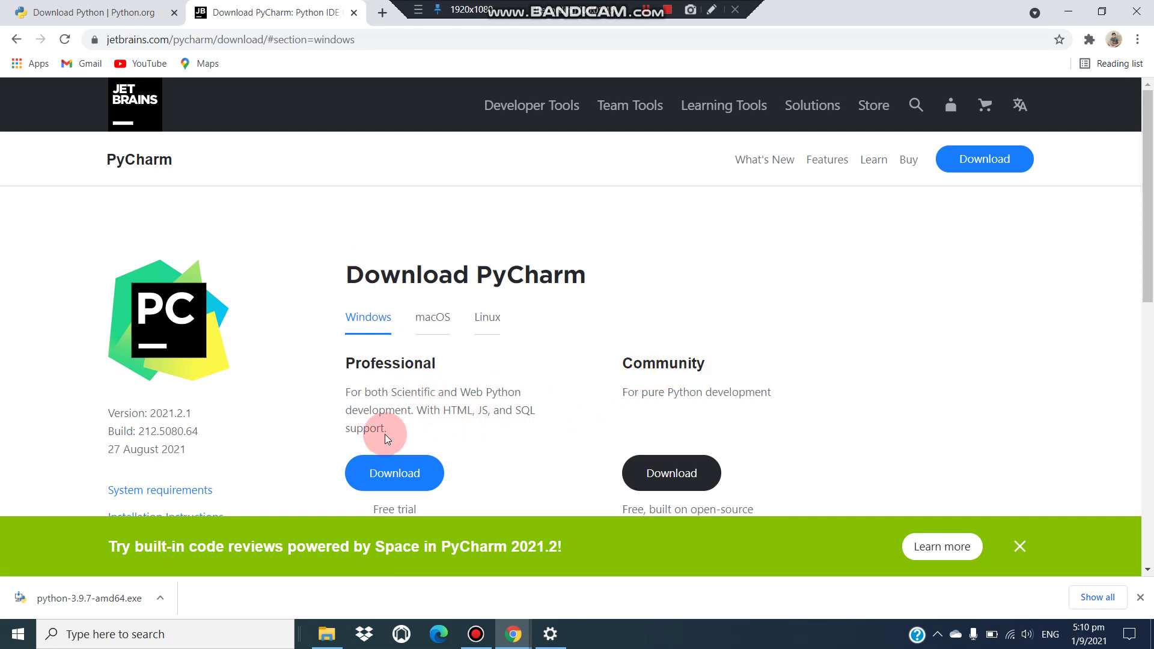
pyautogui.scroll(-1, 364, 438)
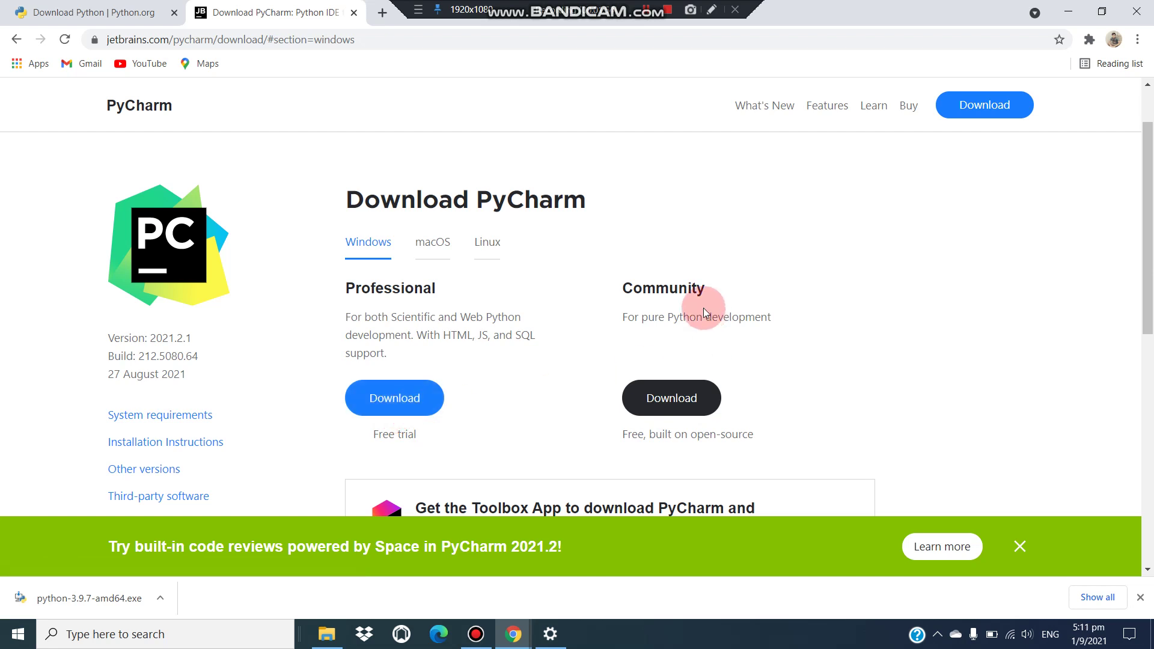
pyautogui.click(673, 398)
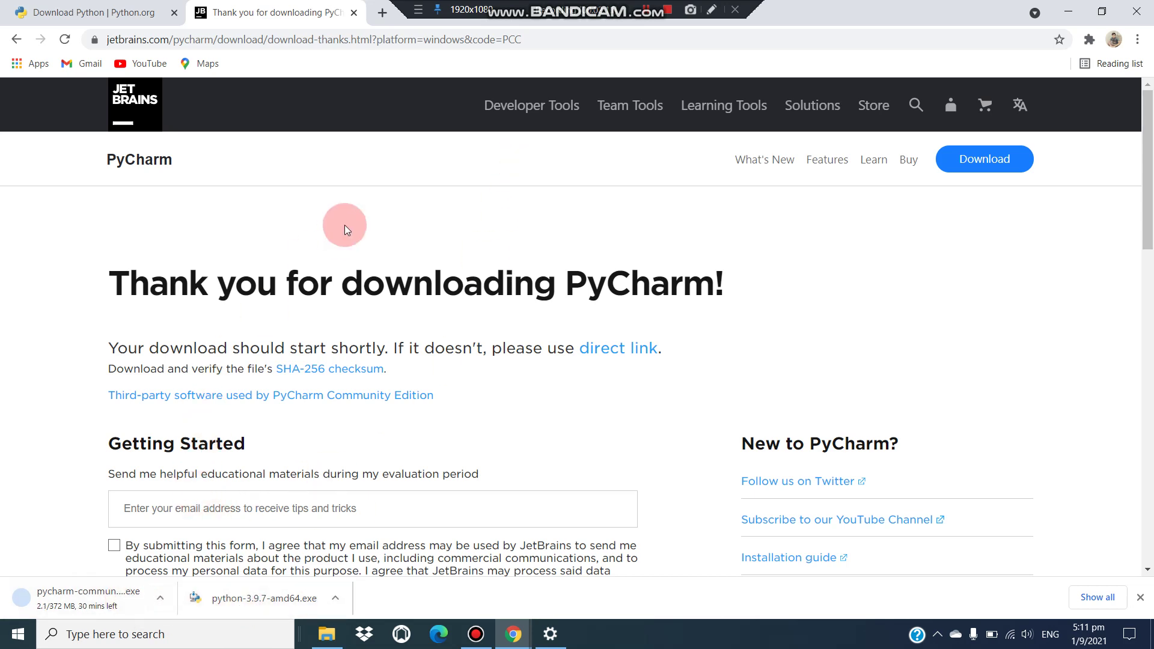
pyautogui.click(1137, 12)
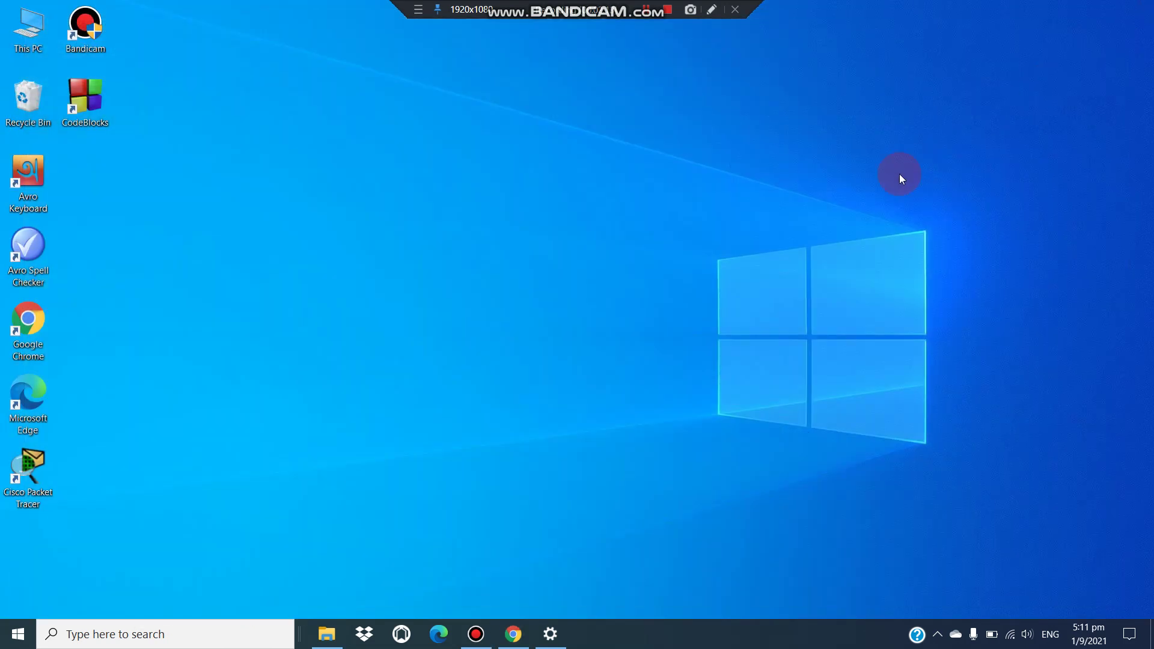
pyautogui.rightClick(390, 155)
pyautogui.click(425, 201)
pyautogui.rightClick(372, 150)
pyautogui.click(407, 198)
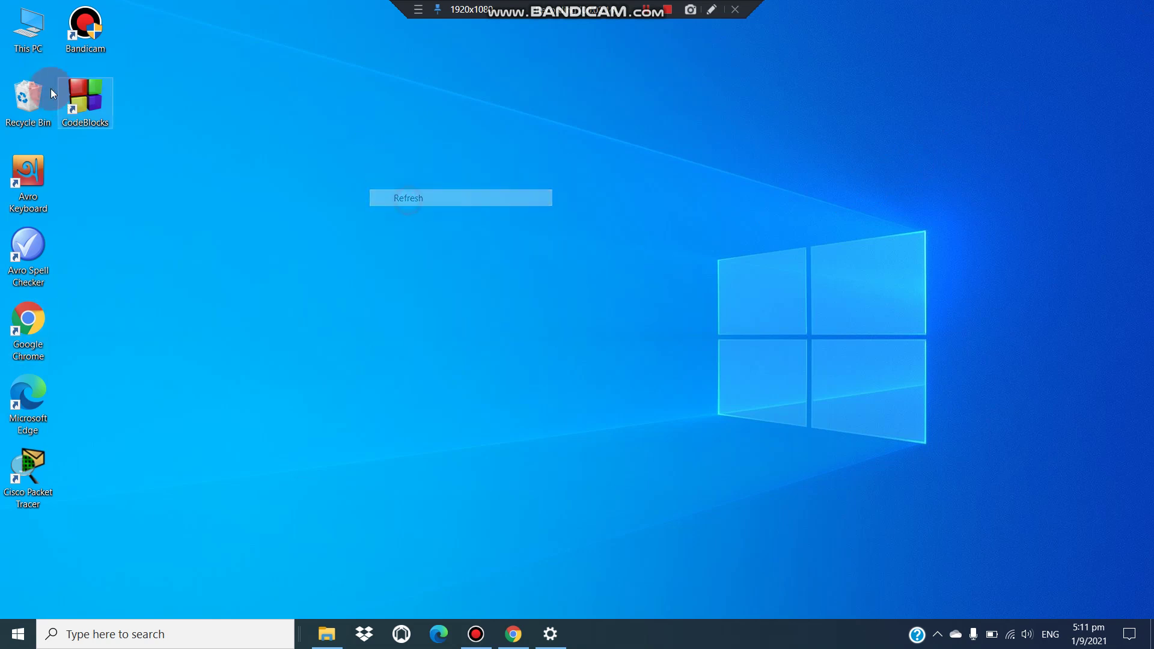
# - Open the GEOMETRY (I:) drive in File Explorer to reach the saved installers
pyautogui.doubleClick(27, 29)
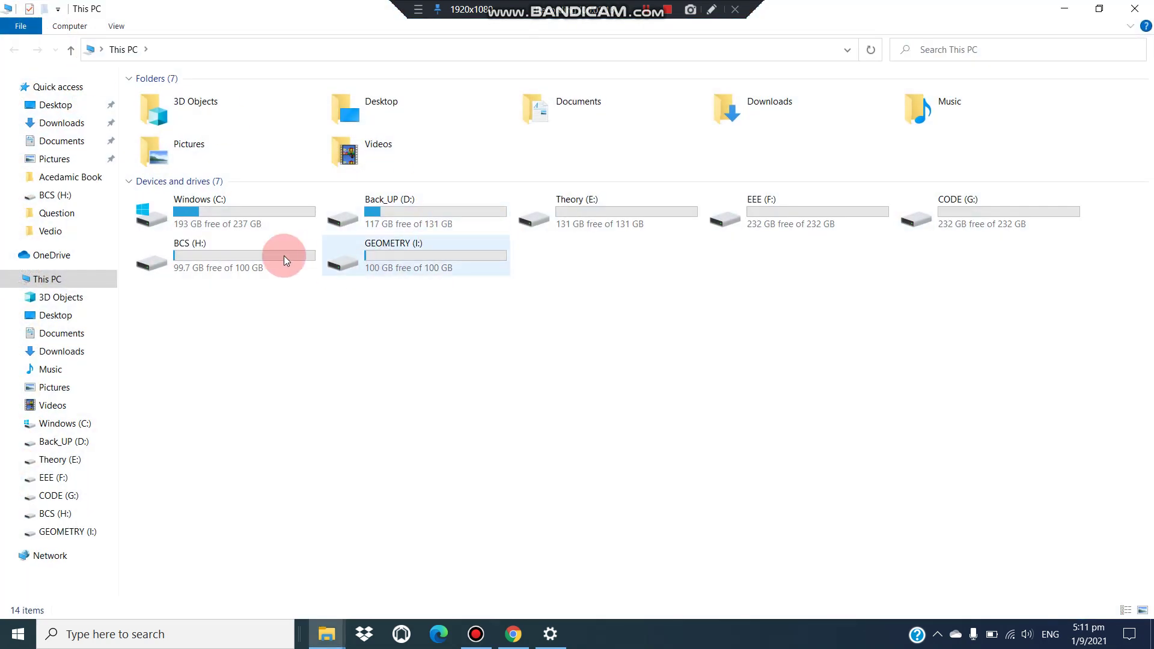
pyautogui.click(279, 257)
pyautogui.click(394, 257)
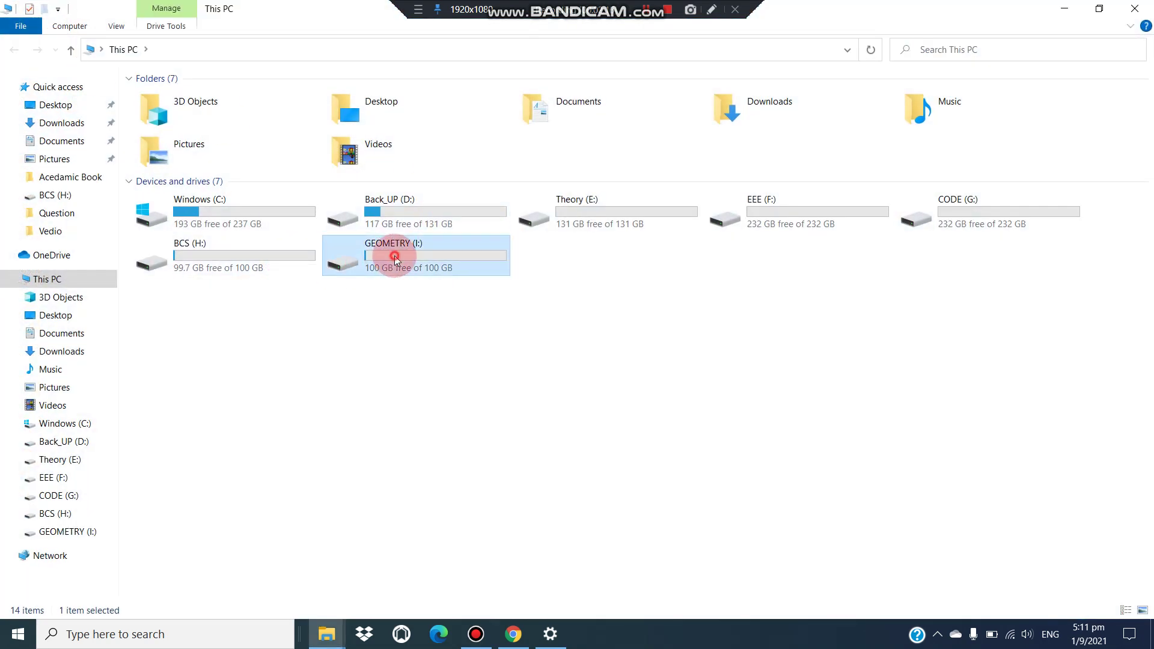
pyautogui.doubleClick(394, 257)
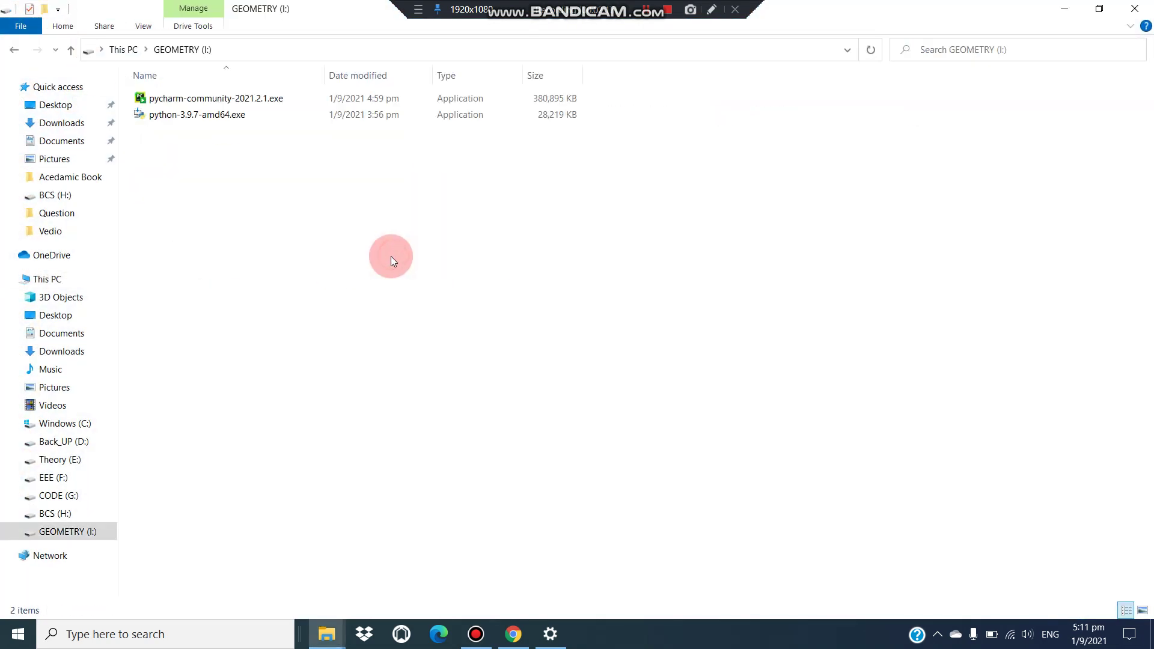
# - Run python-3.9.7-amd64.exe as administrator, install Python with the default settings and close the setup
pyautogui.click(241, 114)
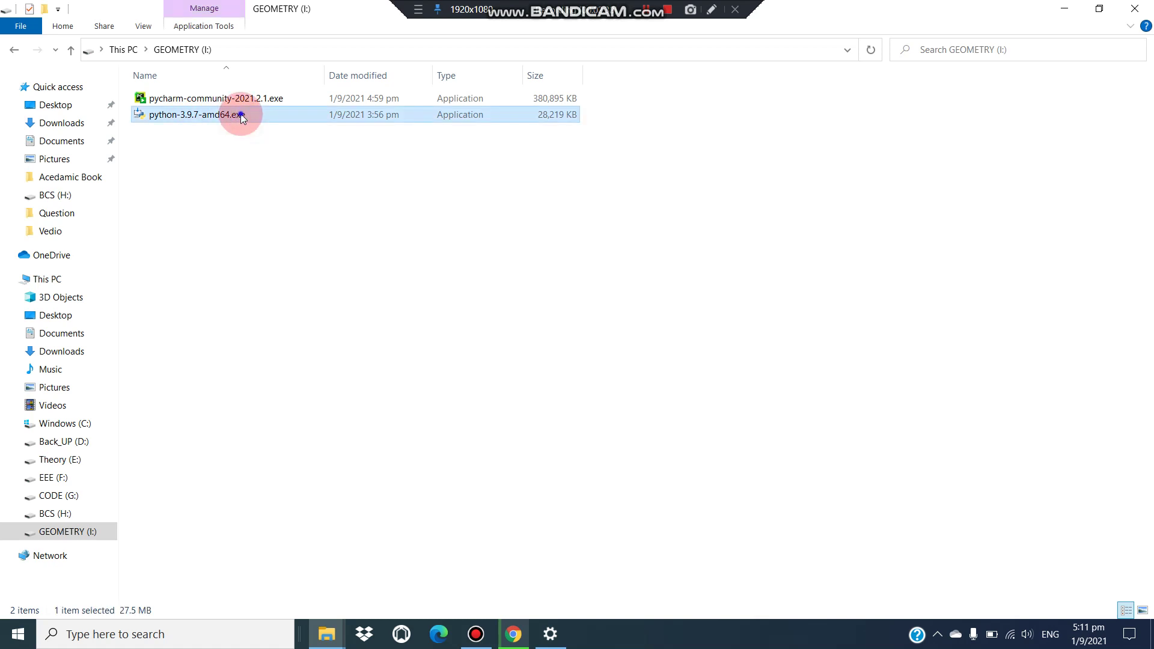
pyautogui.rightClick(241, 115)
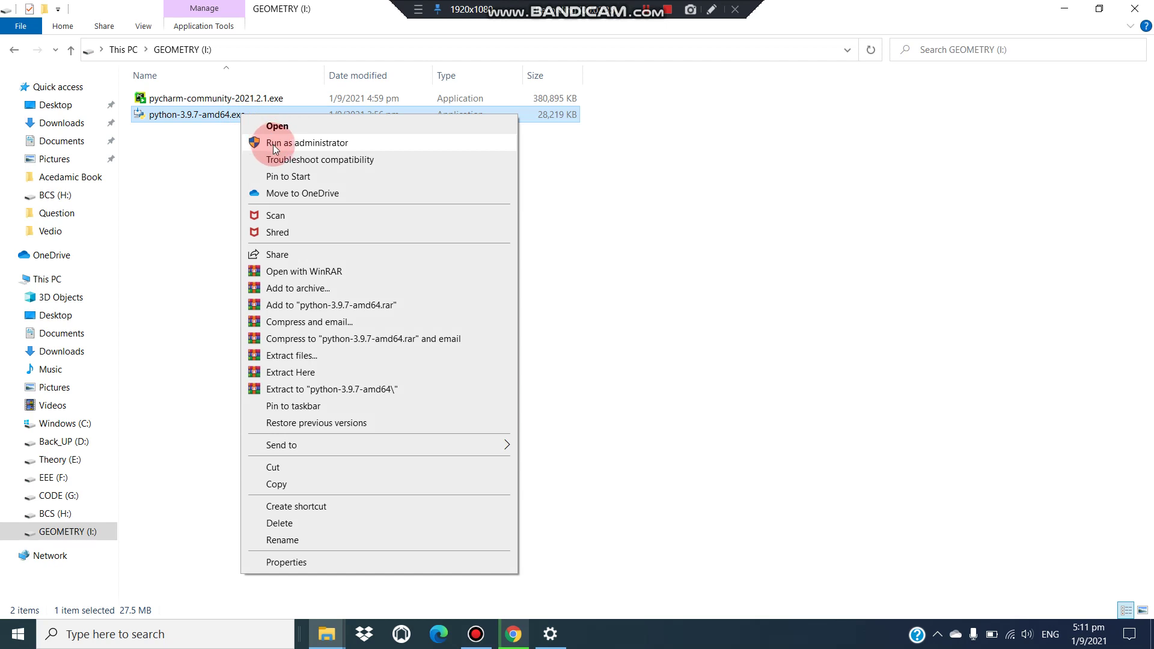
pyautogui.click(345, 146)
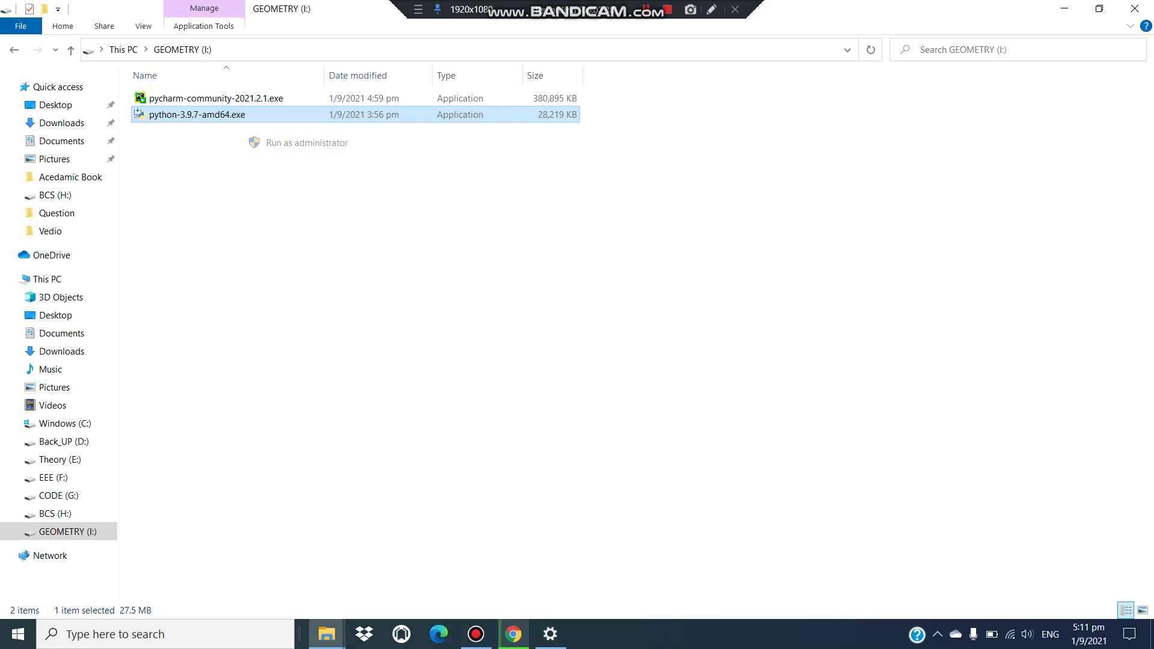
pyautogui.click(528, 417)
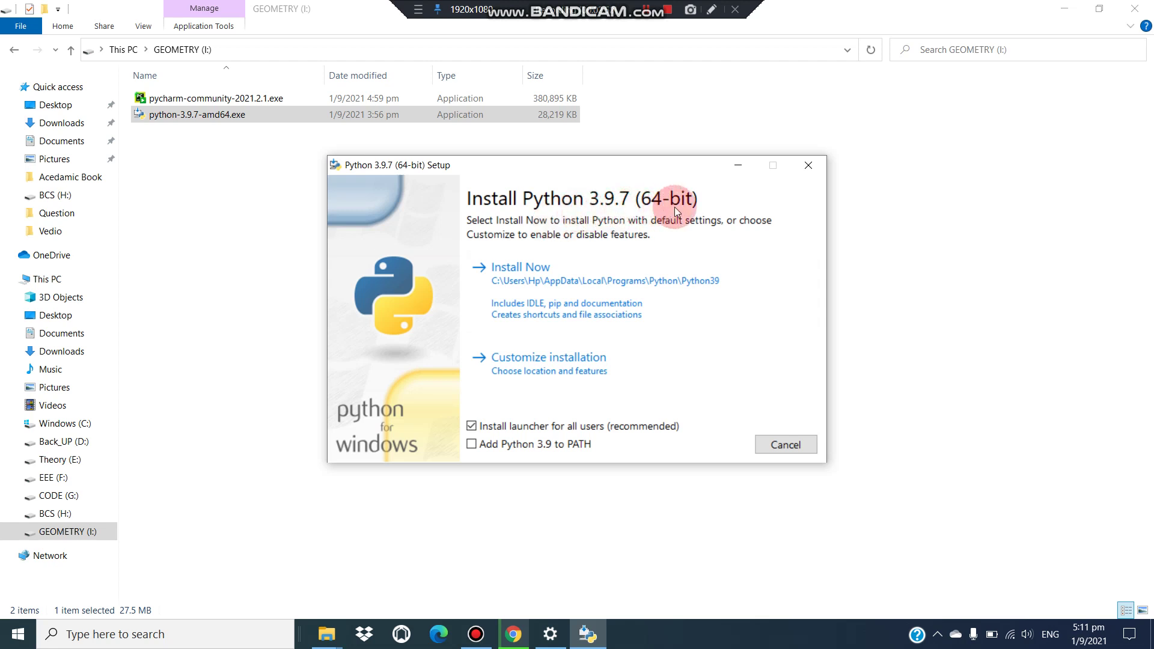
pyautogui.click(529, 272)
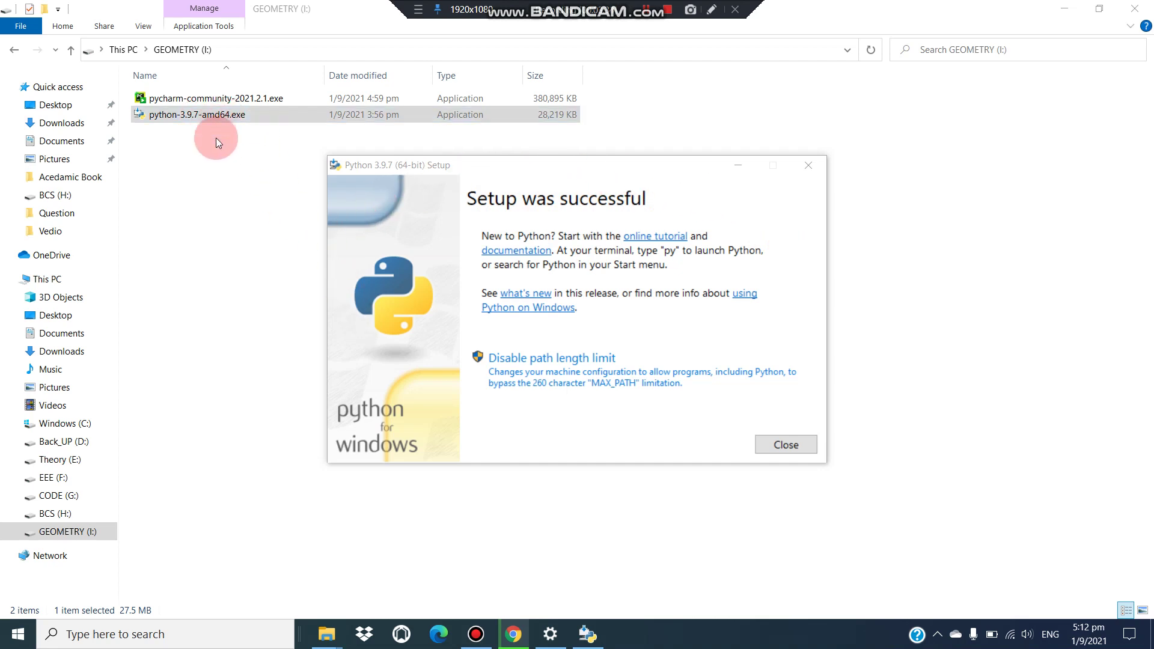
pyautogui.click(786, 444)
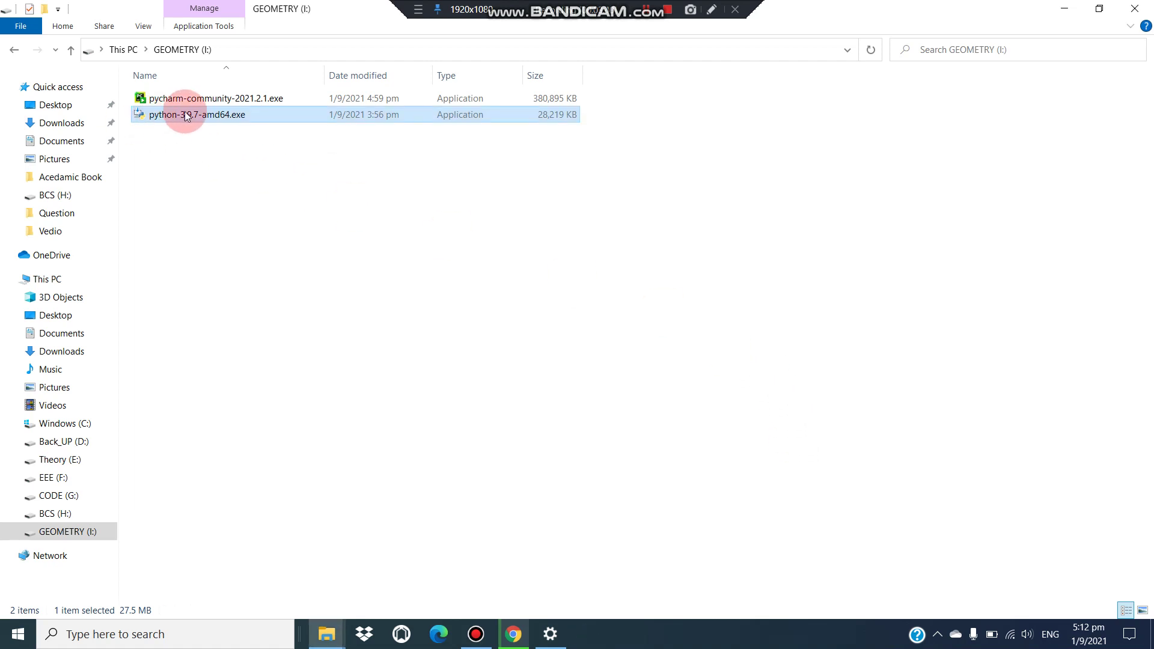
# - Run pycharm-community-2021.2.1.exe as administrator and accept the default destination folder in the setup
pyautogui.click(265, 101)
pyautogui.rightClick(266, 101)
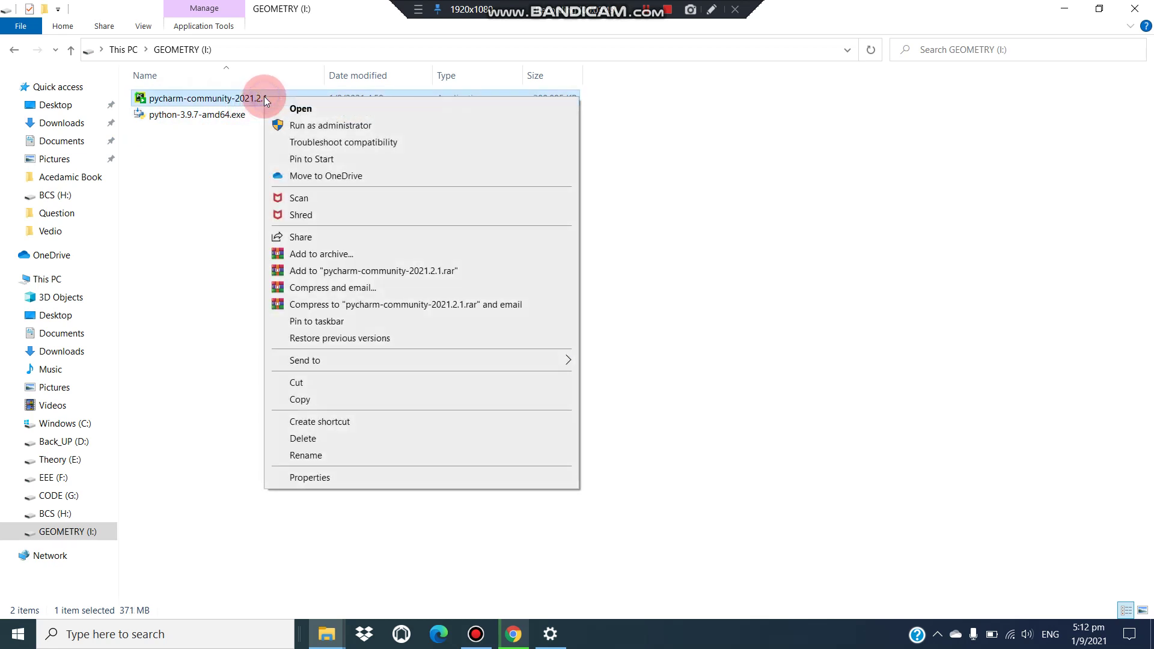
pyautogui.click(381, 125)
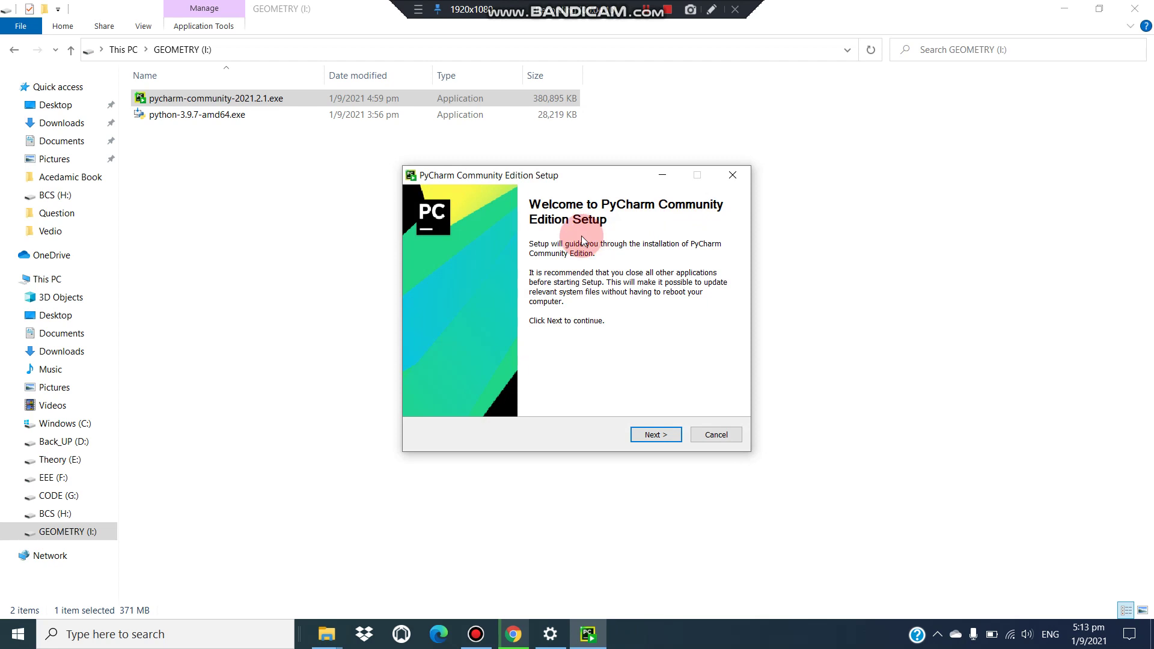
pyautogui.click(657, 434)
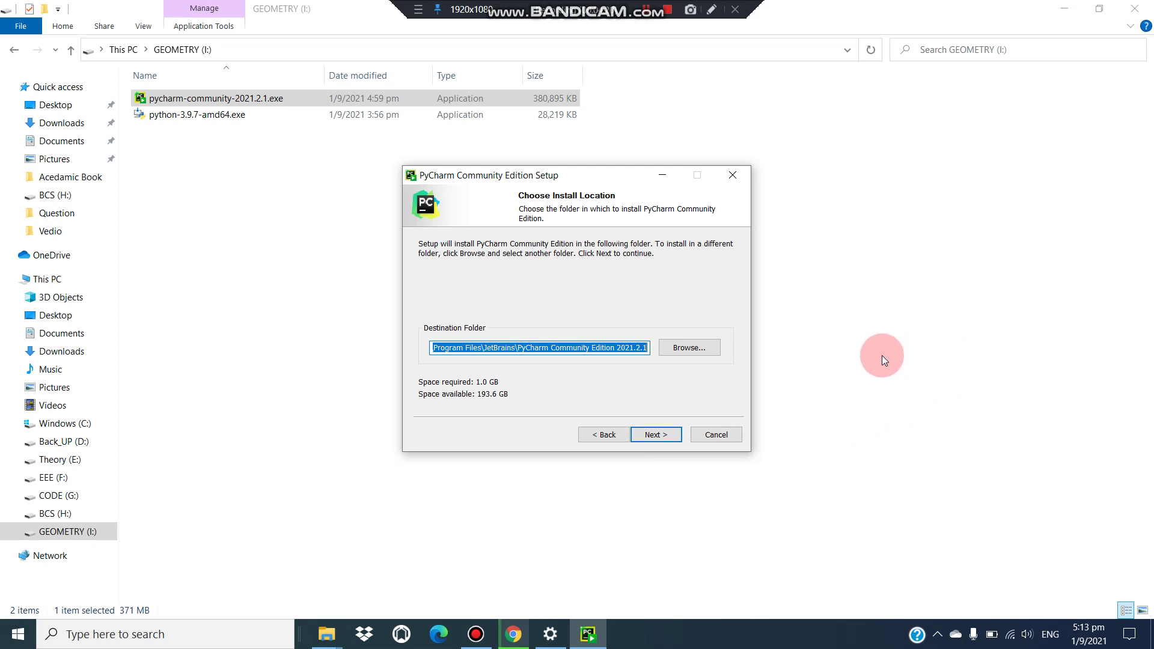
pyautogui.click(657, 434)
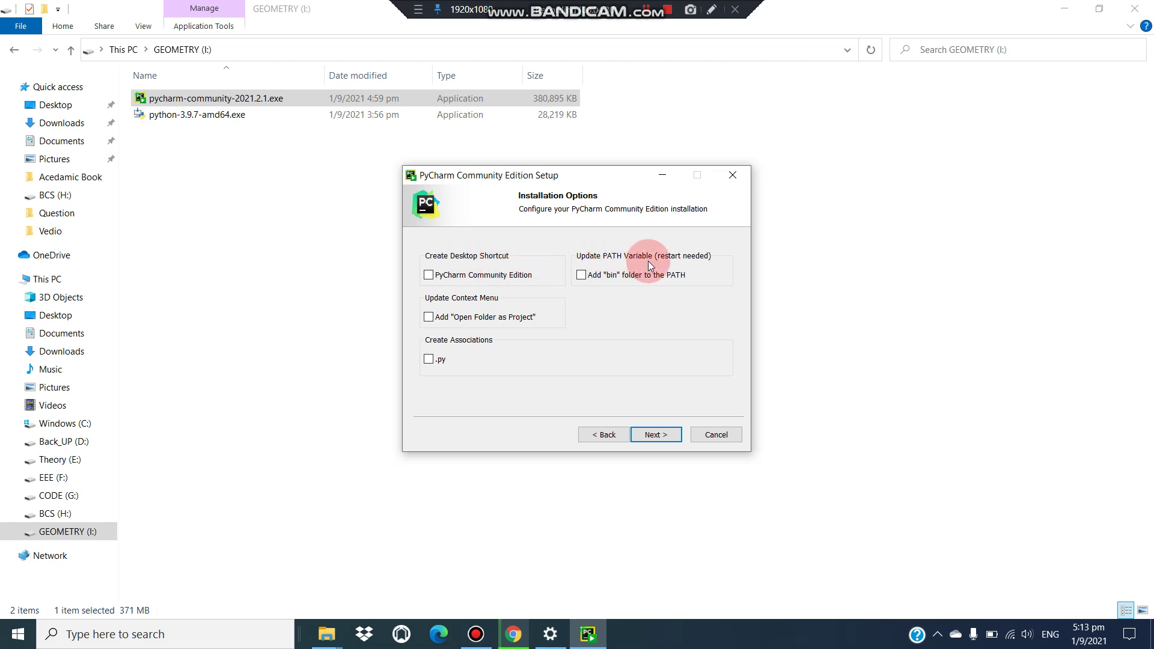
# - Enable the PyCharm Community Edition desktop shortcut and install using the JetBrains Start Menu folder, with the installation details shown
pyautogui.click(429, 275)
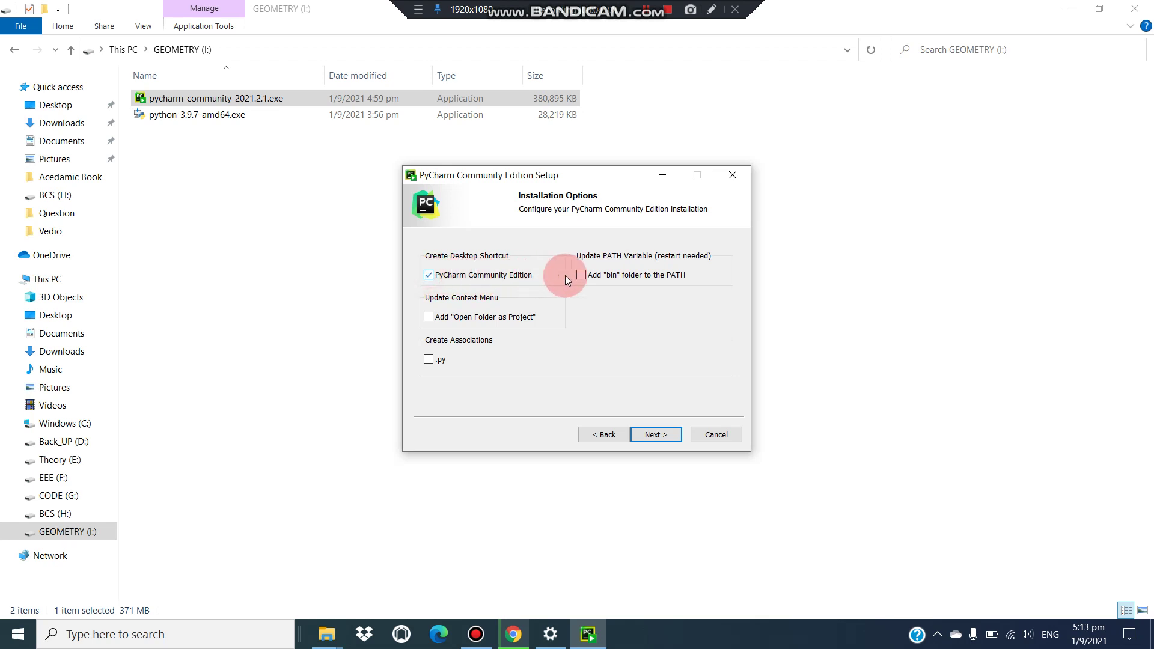
pyautogui.click(655, 434)
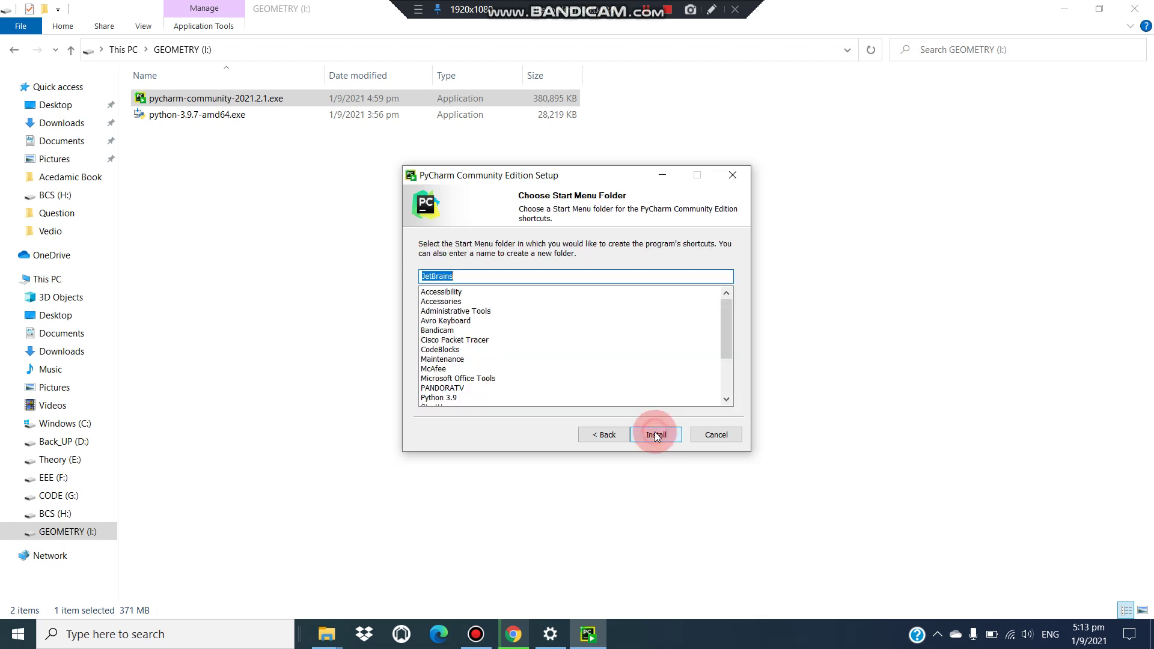
pyautogui.click(658, 435)
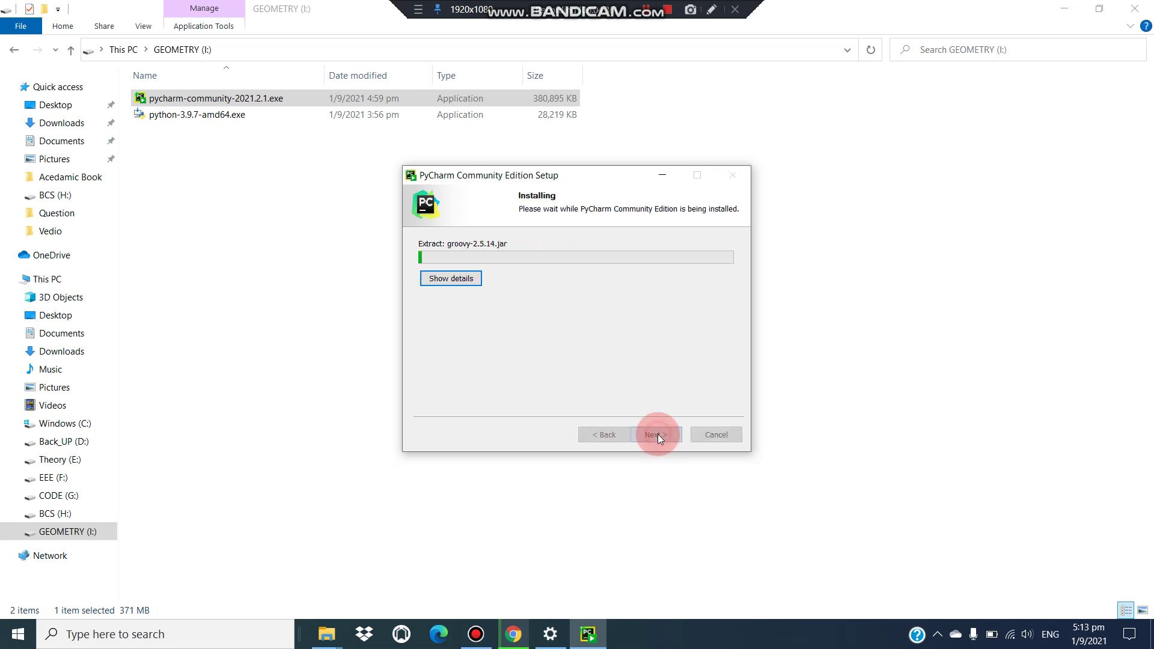
pyautogui.click(469, 279)
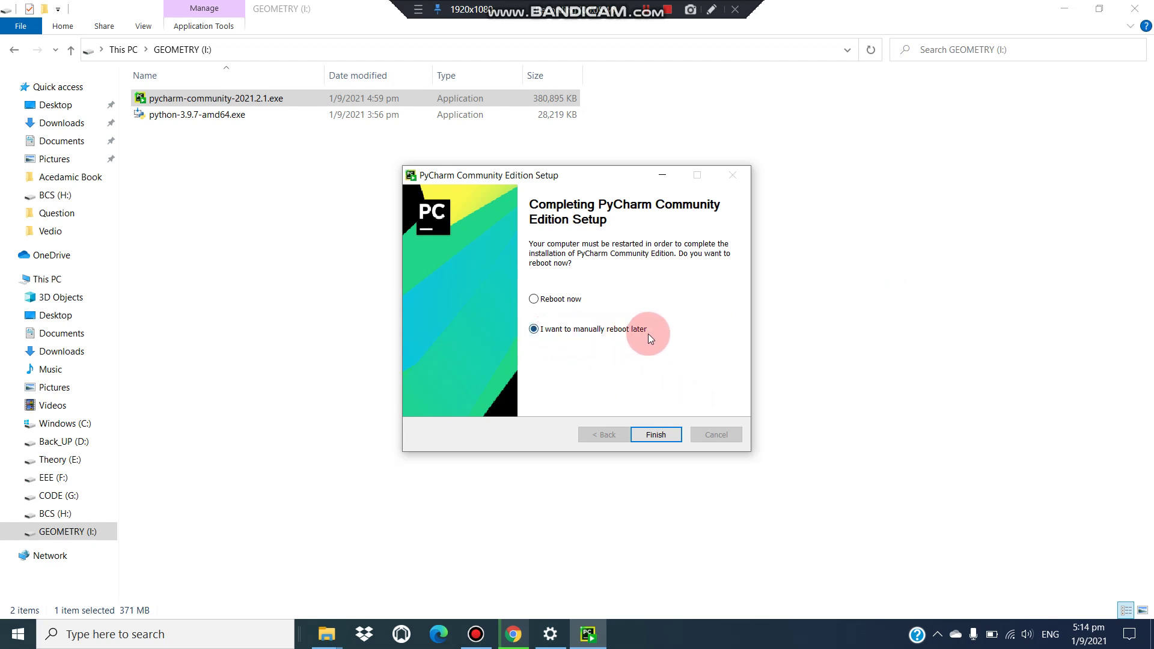
# - Finish the PyCharm Community Edition setup with the manual reboot option kept, and close the File Explorer window
pyautogui.click(661, 436)
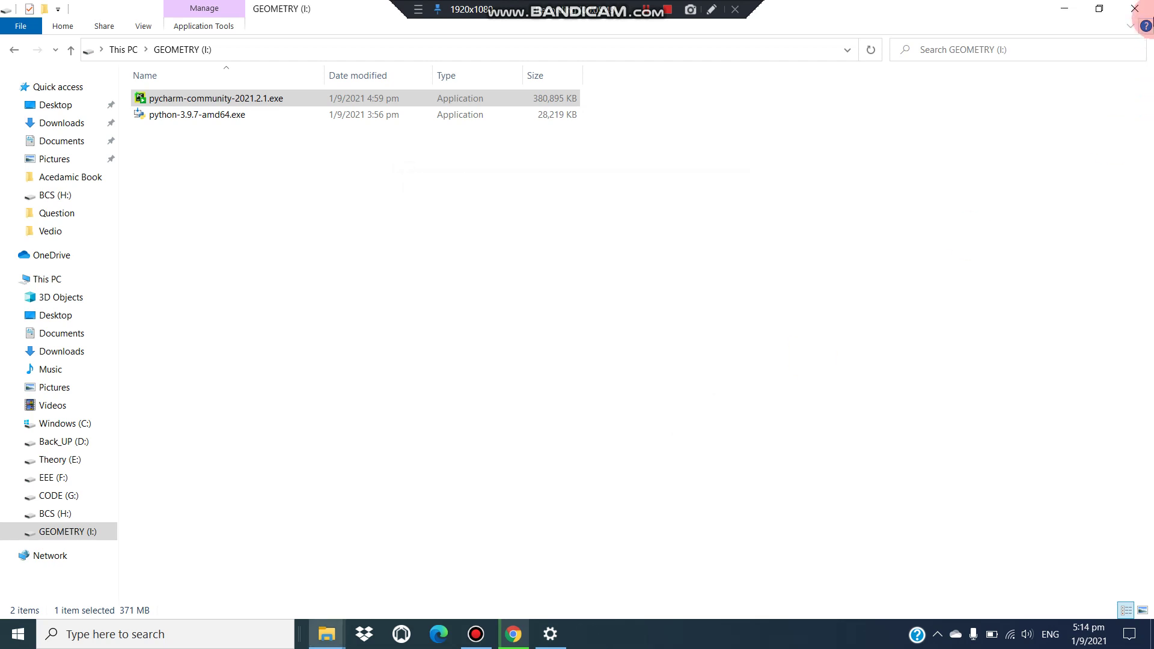
pyautogui.click(1135, 9)
pyautogui.rightClick(626, 88)
pyautogui.click(651, 132)
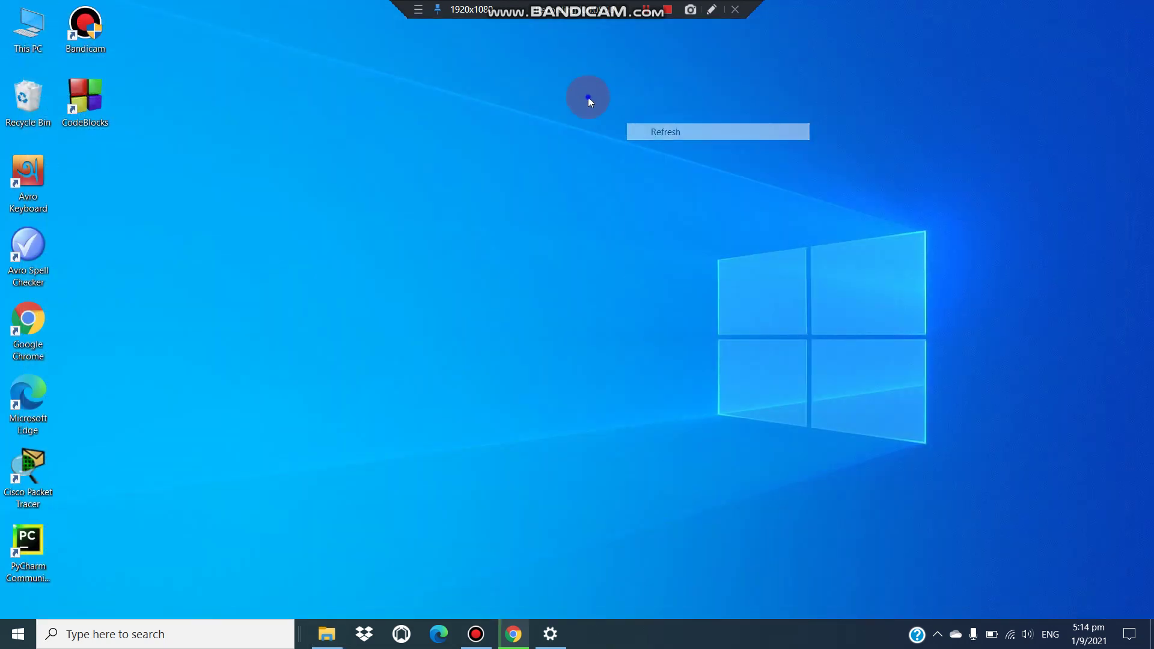
pyautogui.rightClick(589, 97)
pyautogui.click(613, 141)
pyautogui.rightClick(576, 114)
pyautogui.click(603, 160)
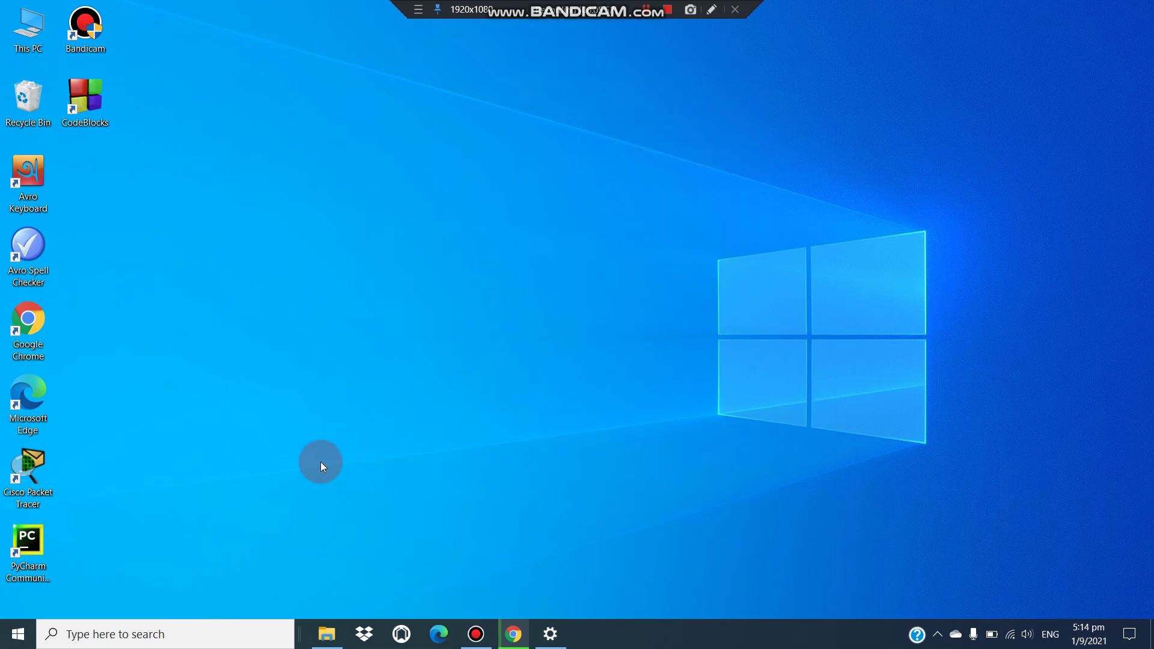
# - Launch PyCharm from its desktop shortcut without importing settings, and maximize the welcome window
pyautogui.doubleClick(33, 555)
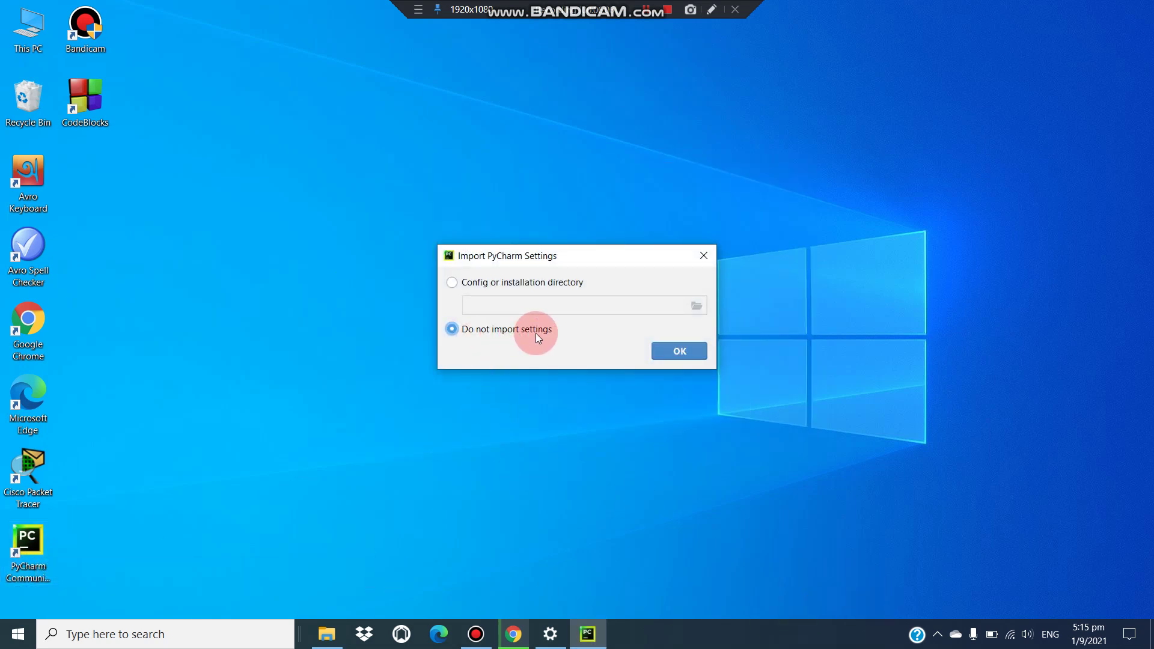
pyautogui.click(680, 353)
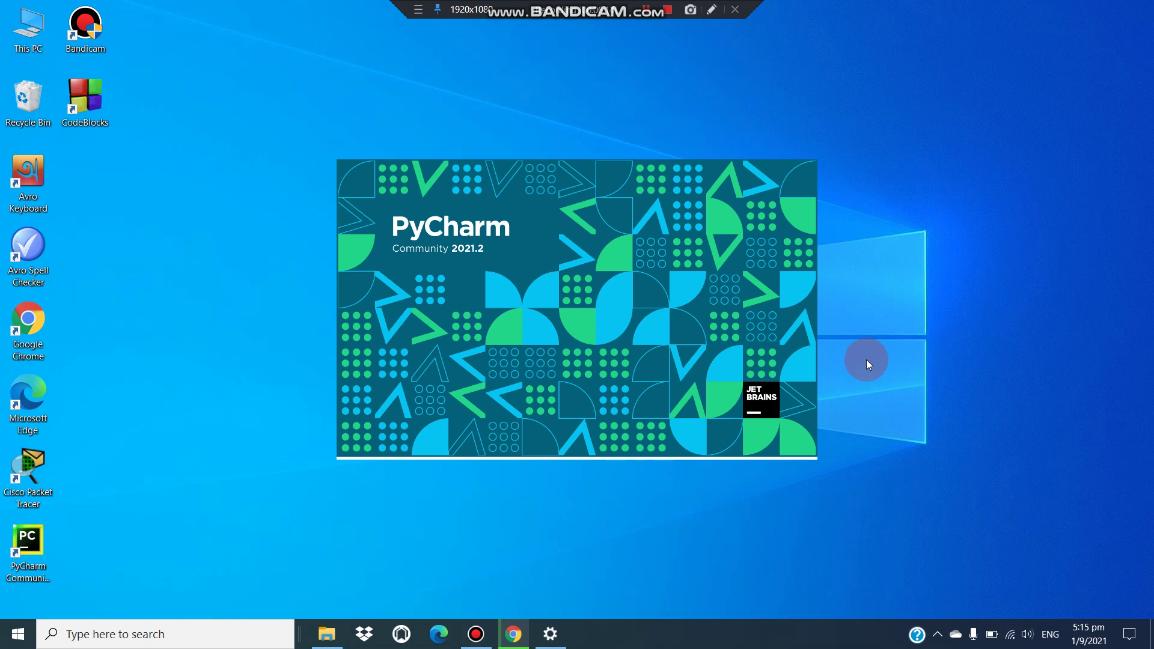
pyautogui.click(867, 359)
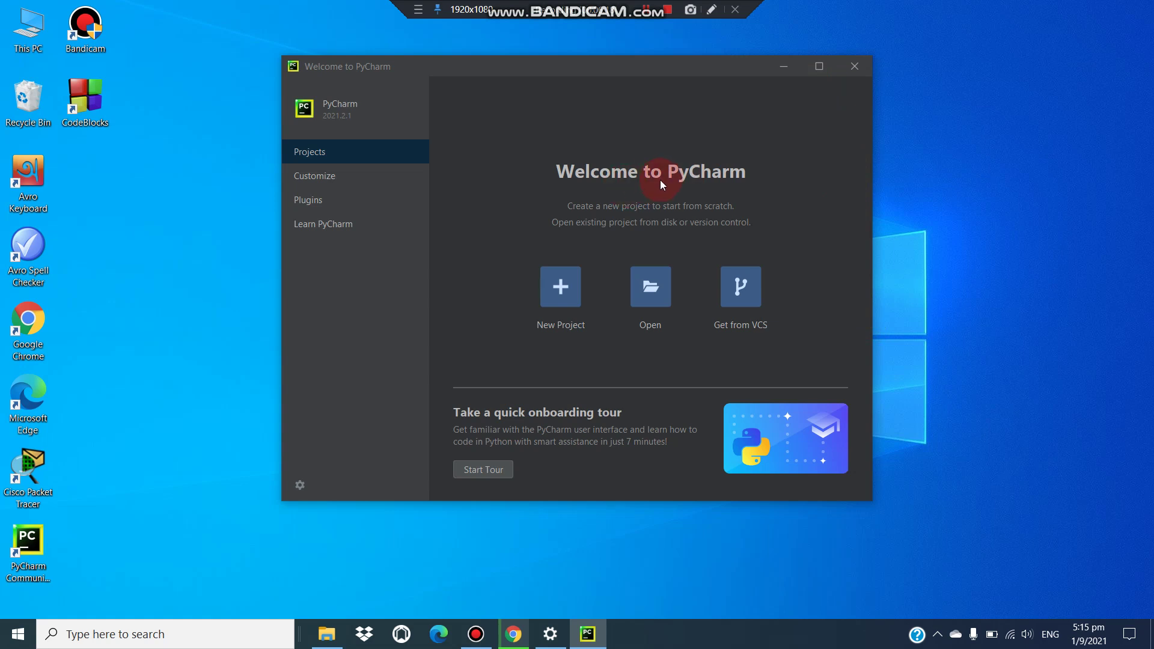
pyautogui.click(821, 69)
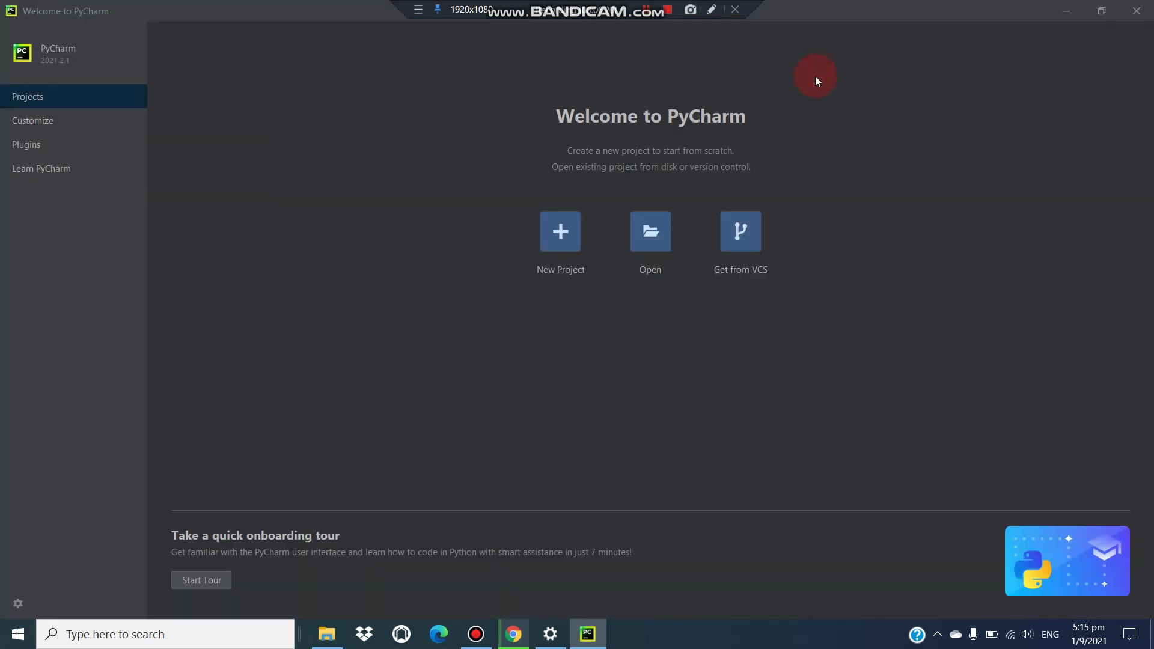
# - Create the project pythonProject1 with a new Virtualenv environment and a main.py welcome script, dismissing the daily tip and maximizing the project window
pyautogui.click(558, 236)
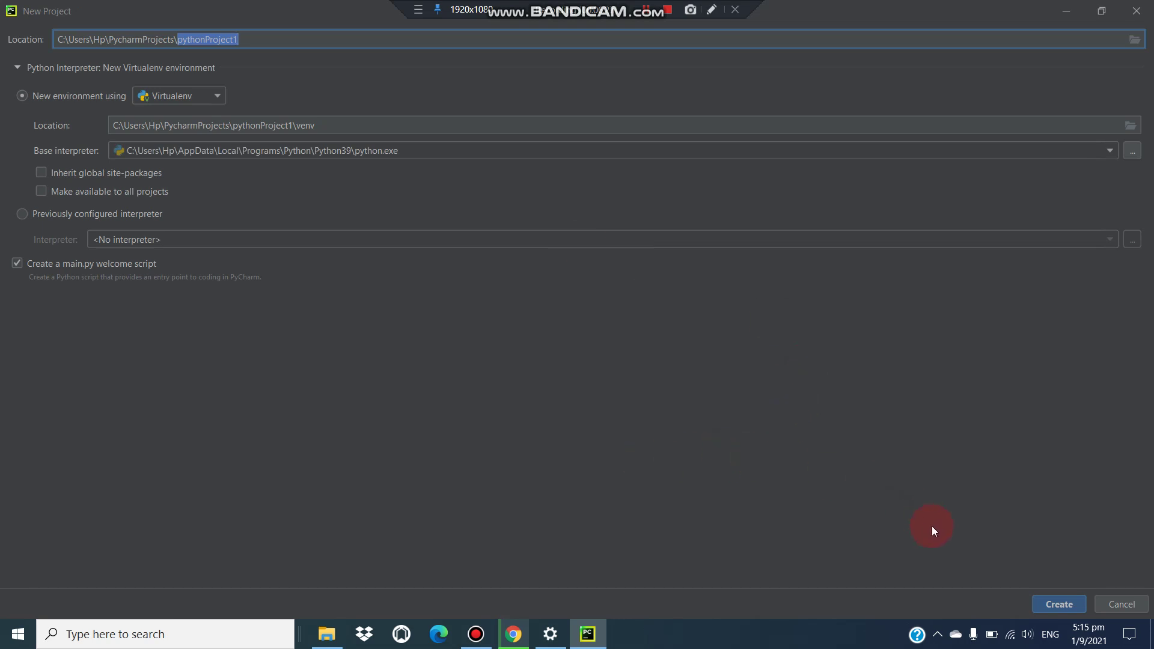
pyautogui.click(1054, 606)
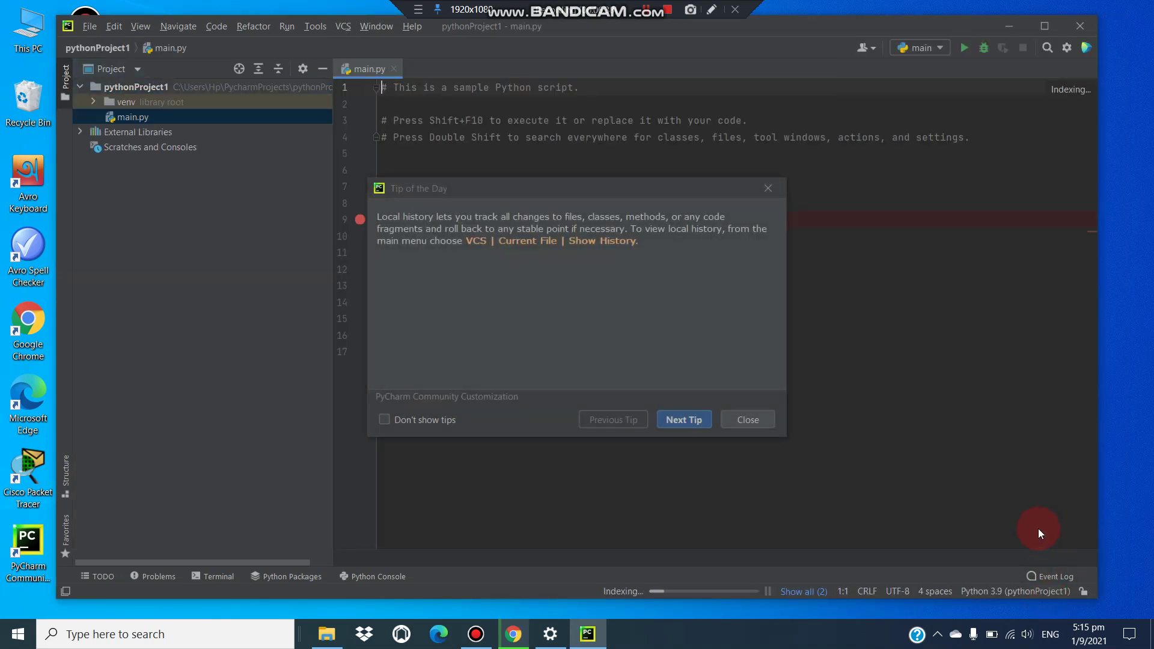
pyautogui.click(749, 419)
pyautogui.click(1050, 26)
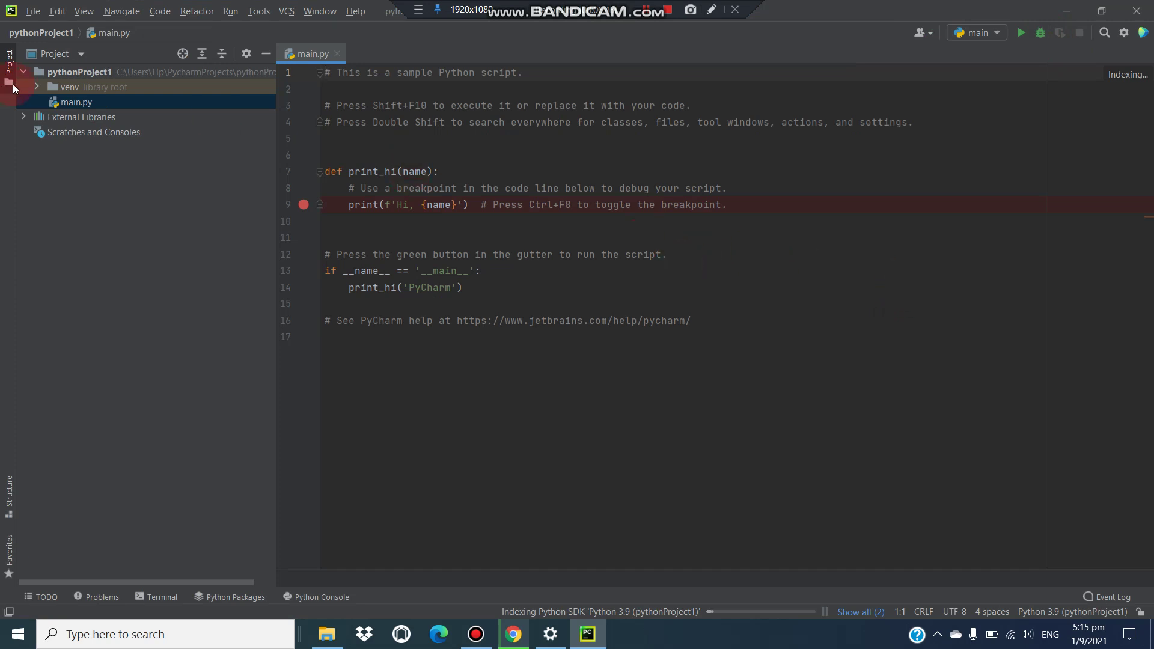
# - Add a new Python file named cse to the pythonProject1 folder
pyautogui.click(85, 68)
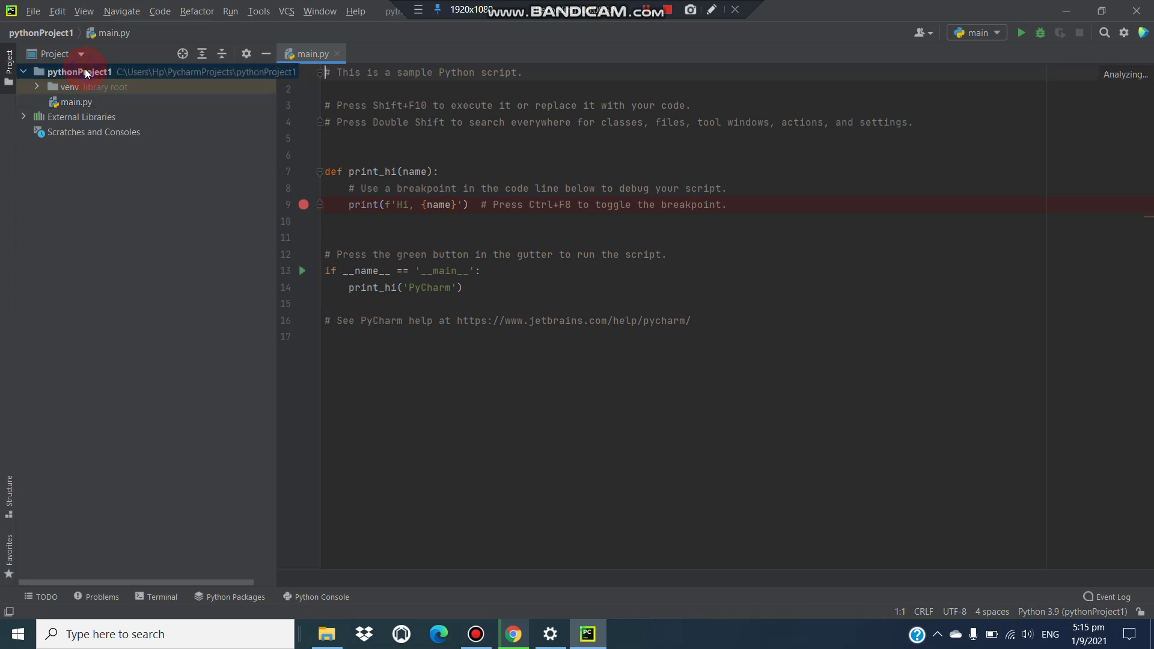
pyautogui.rightClick(85, 69)
pyautogui.moveTo(114, 77)
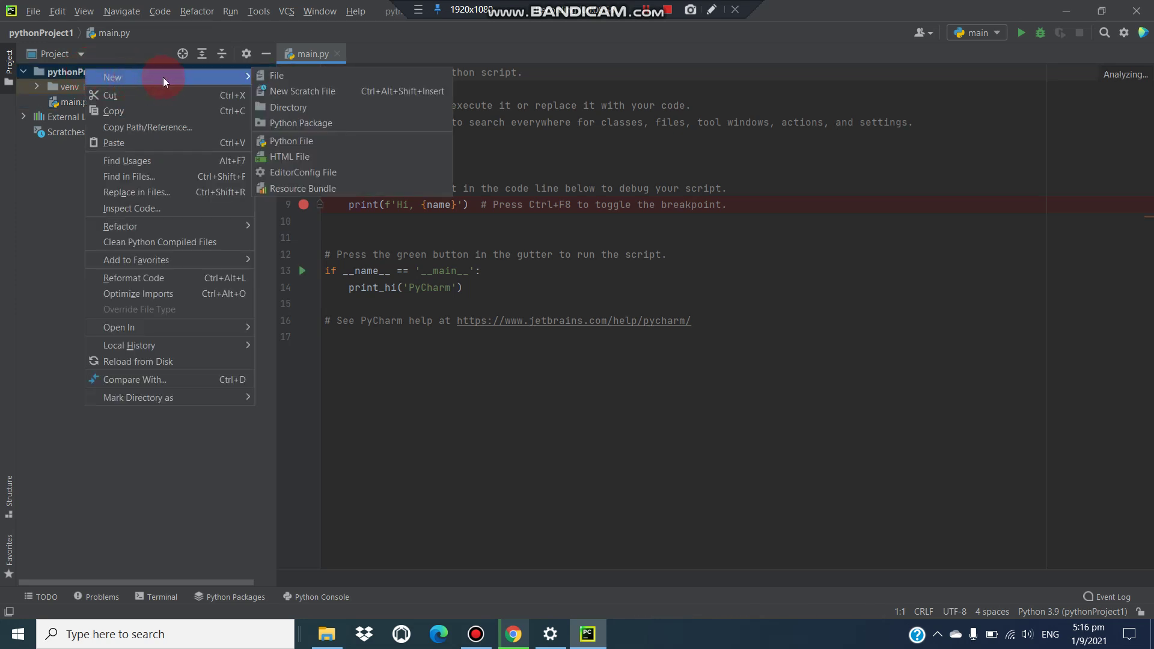
pyautogui.click(311, 140)
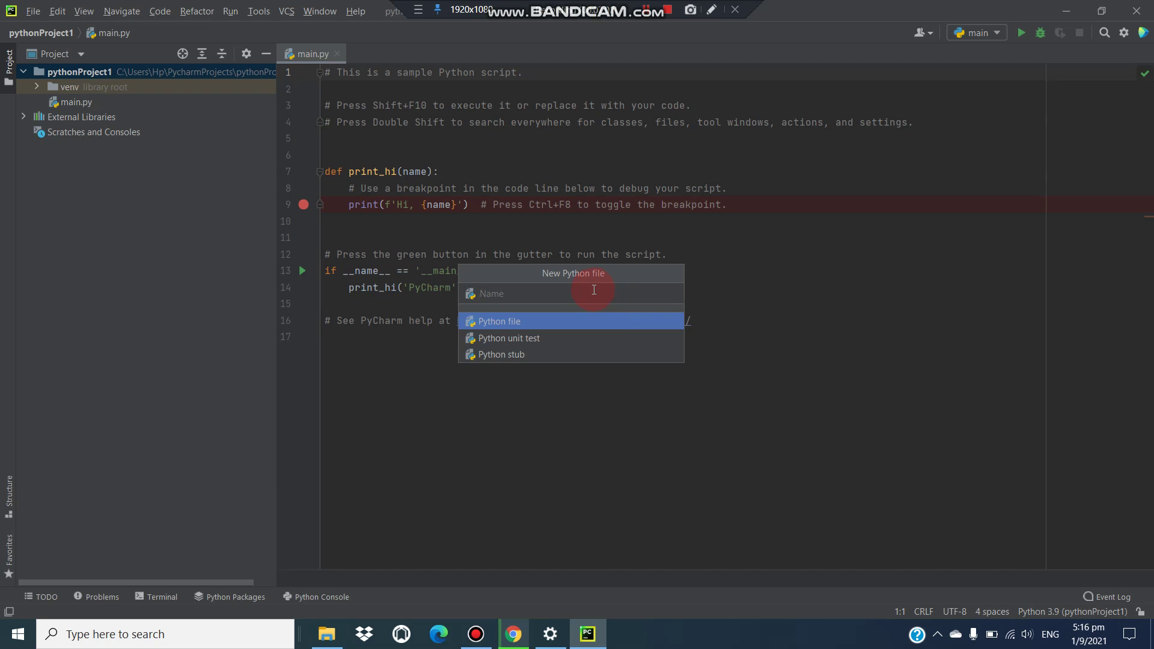
pyautogui.write('cse')
pyautogui.press('Return')
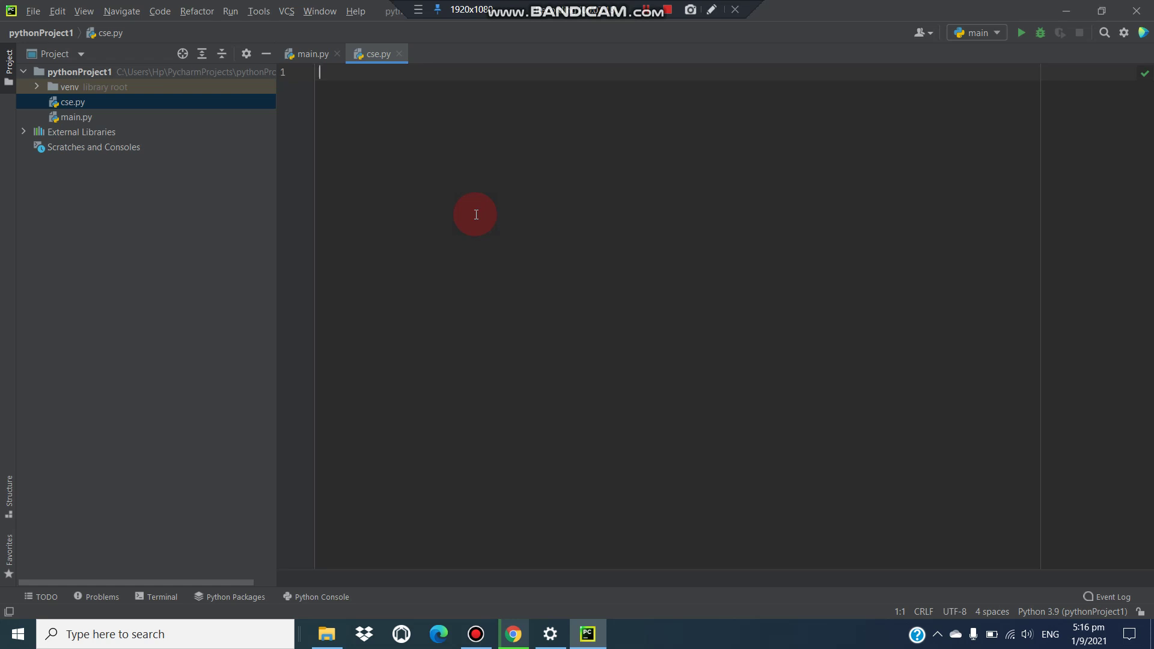
# - Write the statement print(10+15) on the first line of cse.py
pyautogui.write('prin')
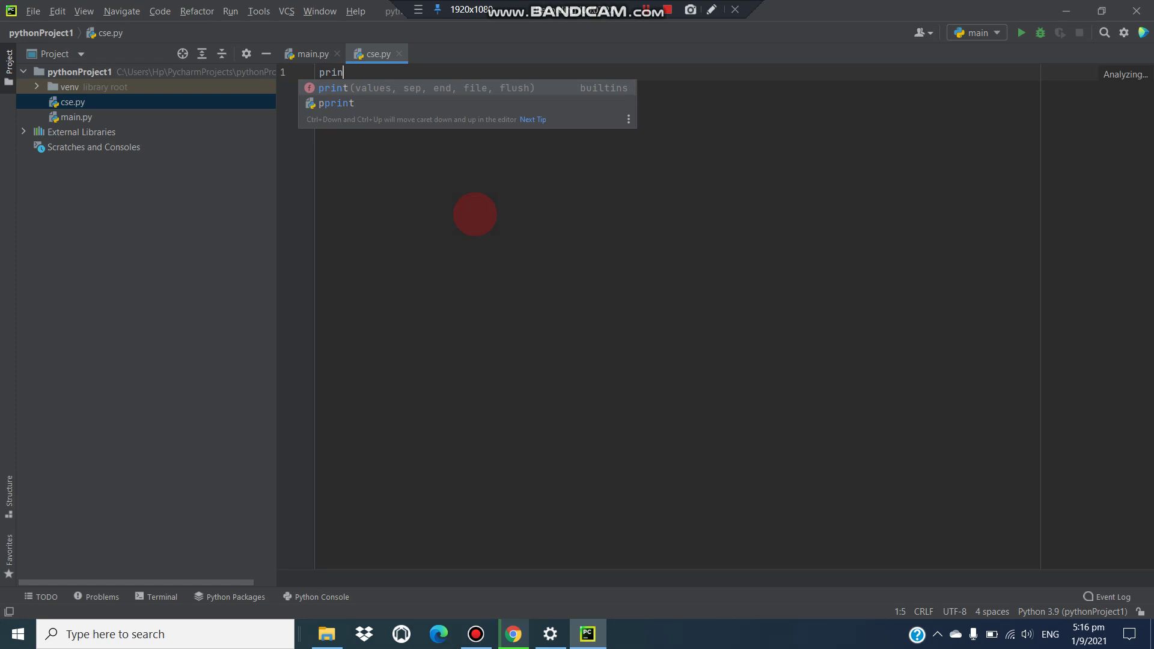
pyautogui.press('Return')
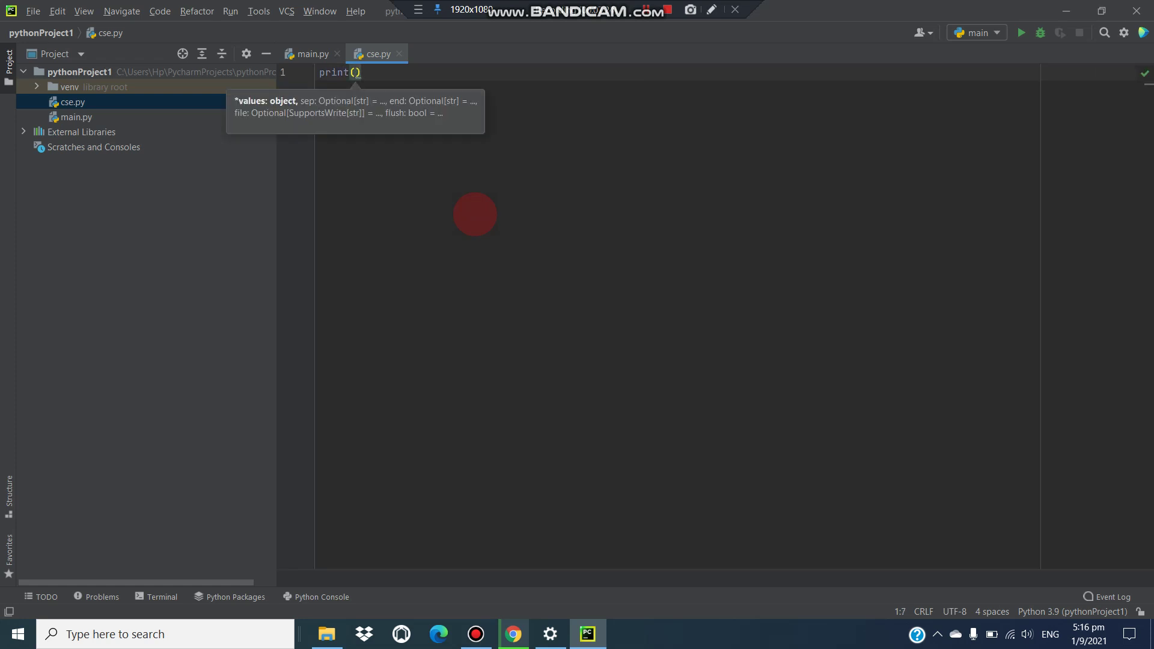
pyautogui.write('10')
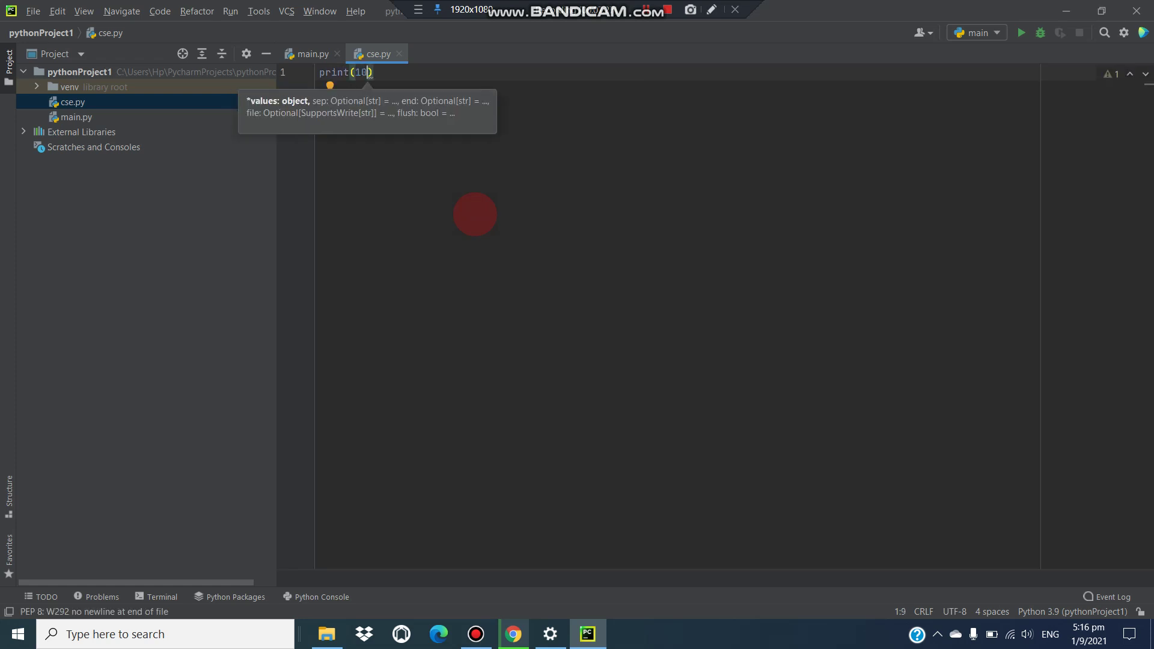
pyautogui.write('+1')
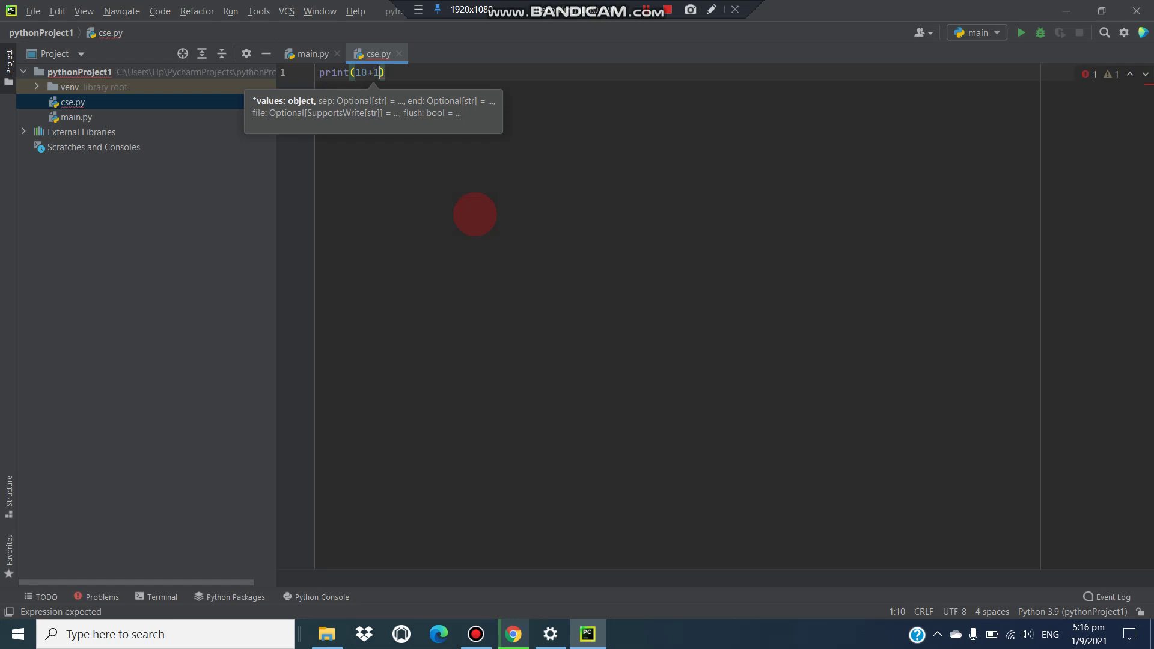
pyautogui.write('5')
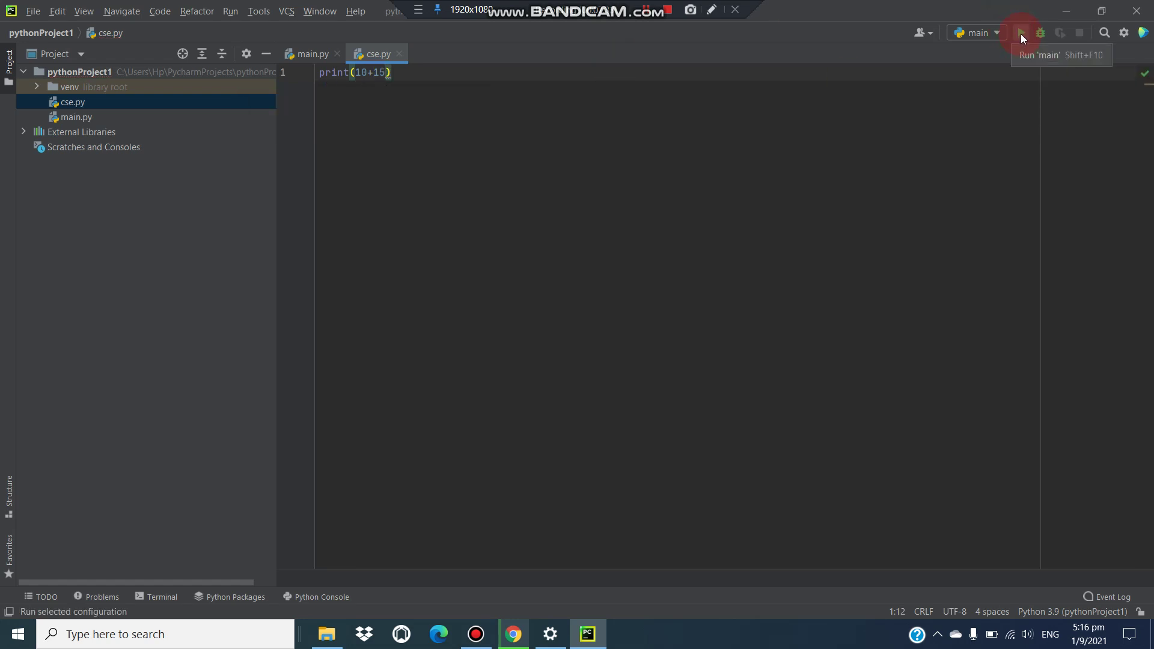
# - Run the main configuration, close the main.py file and run the same configuration again
pyautogui.click(1021, 34)
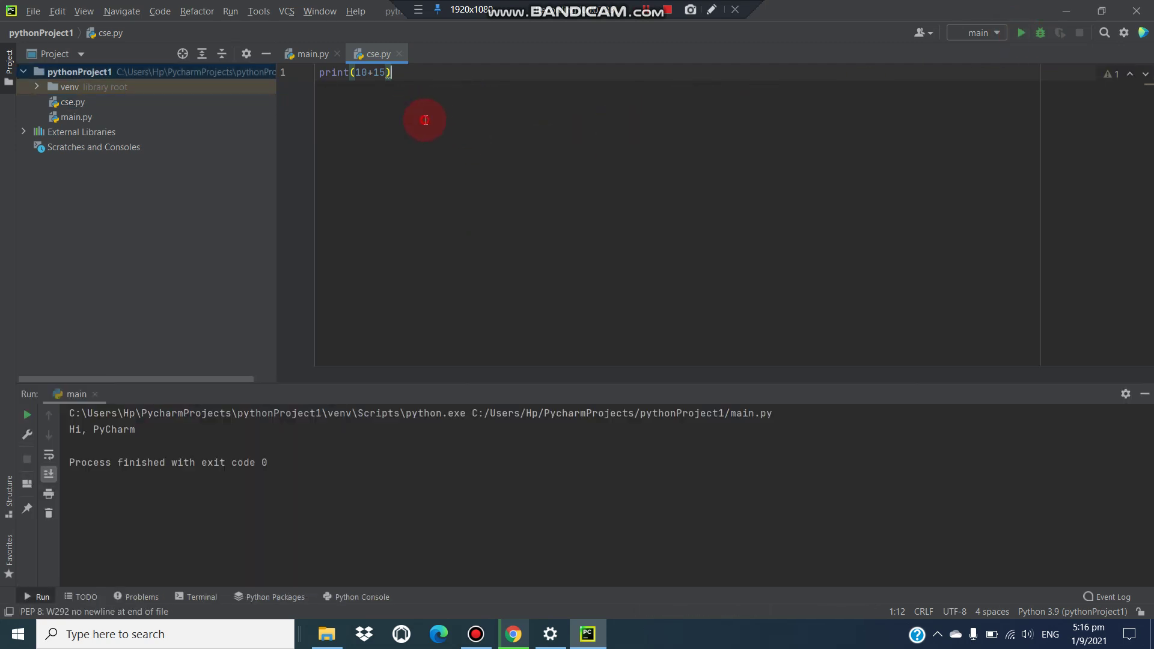
pyautogui.click(338, 54)
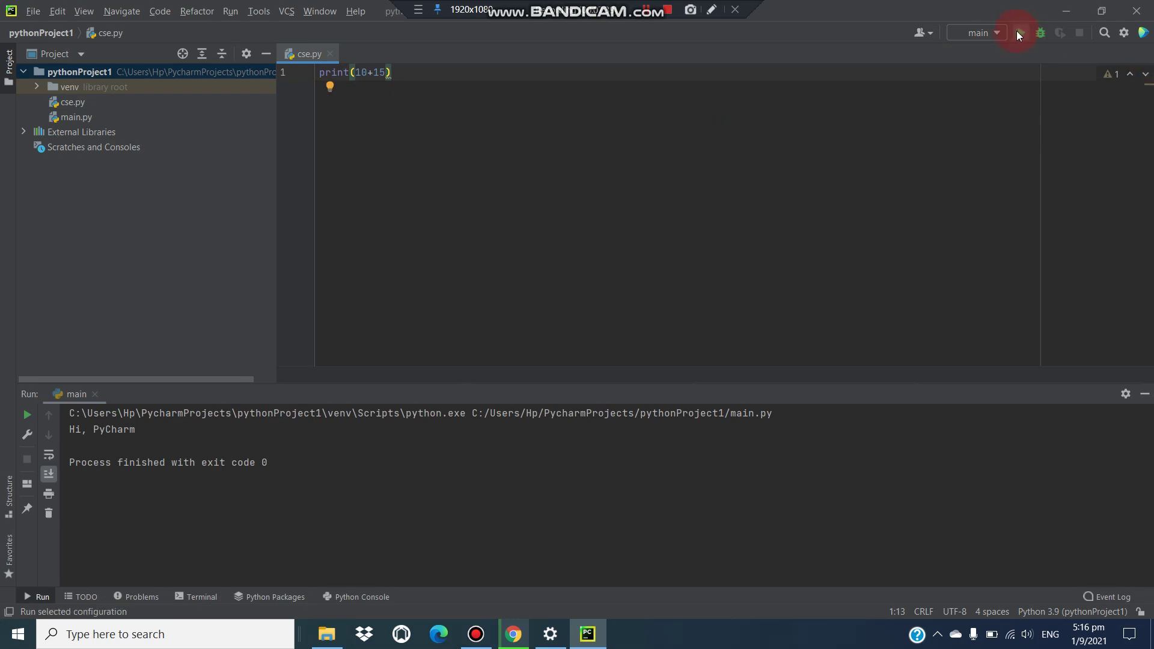
pyautogui.click(1019, 34)
pyautogui.click(563, 179)
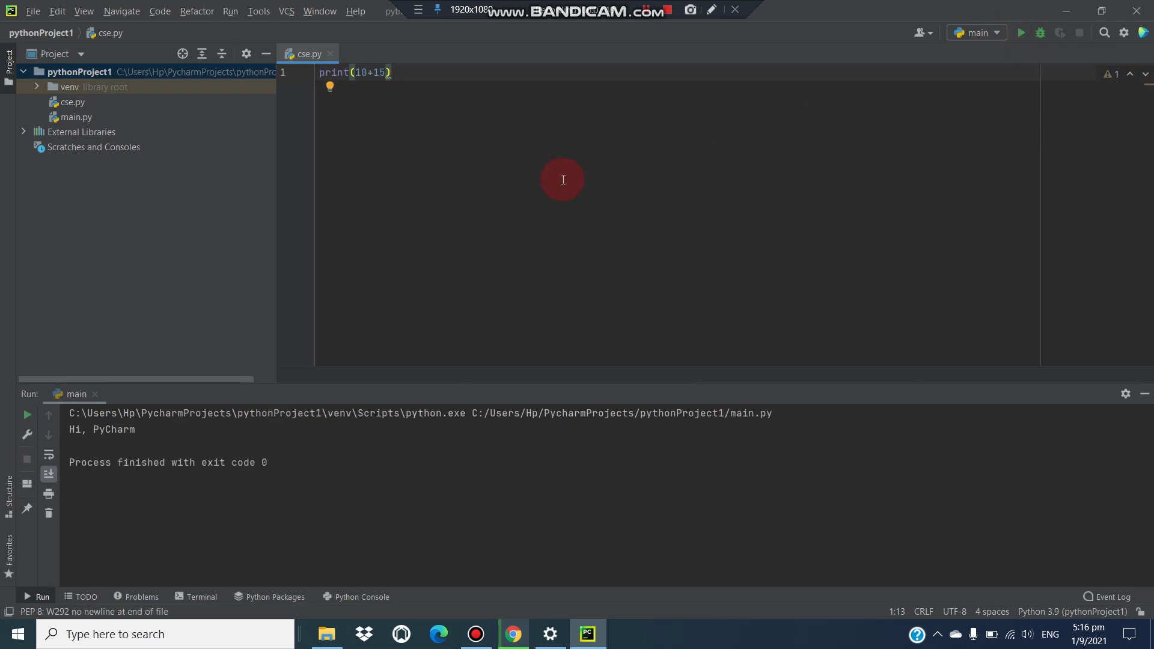